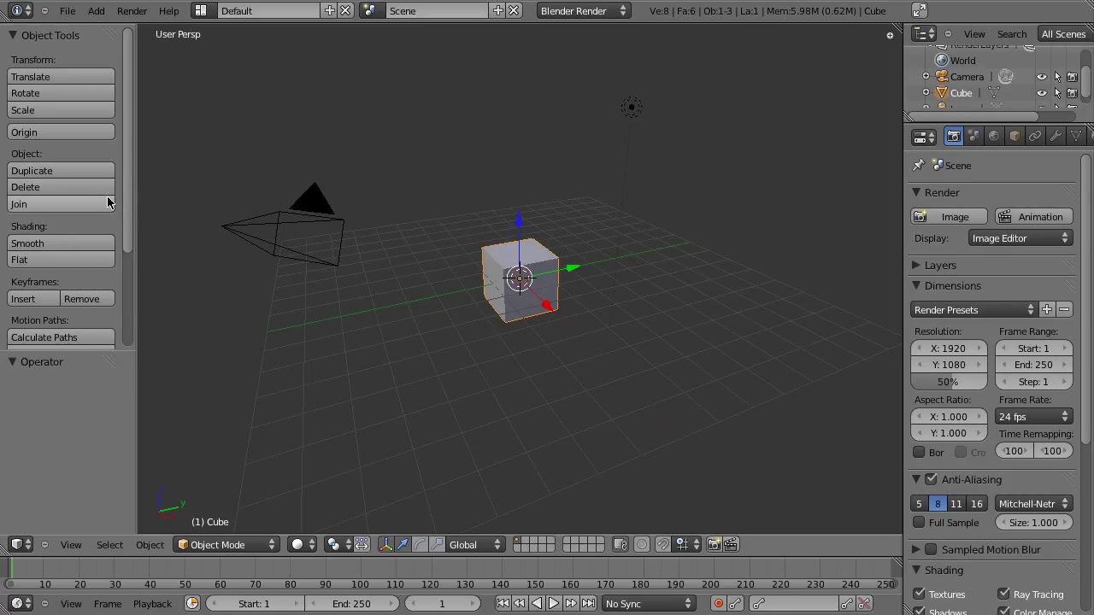
- Hide the tool shelf and the 3D transform manipulator in the viewport
key(t)
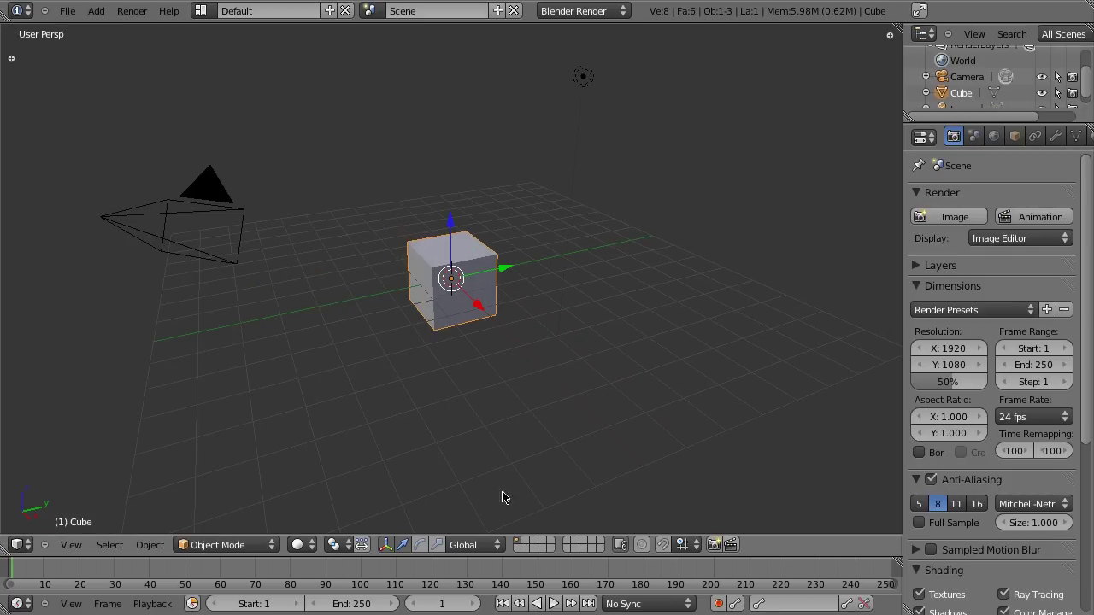
click(386, 545)
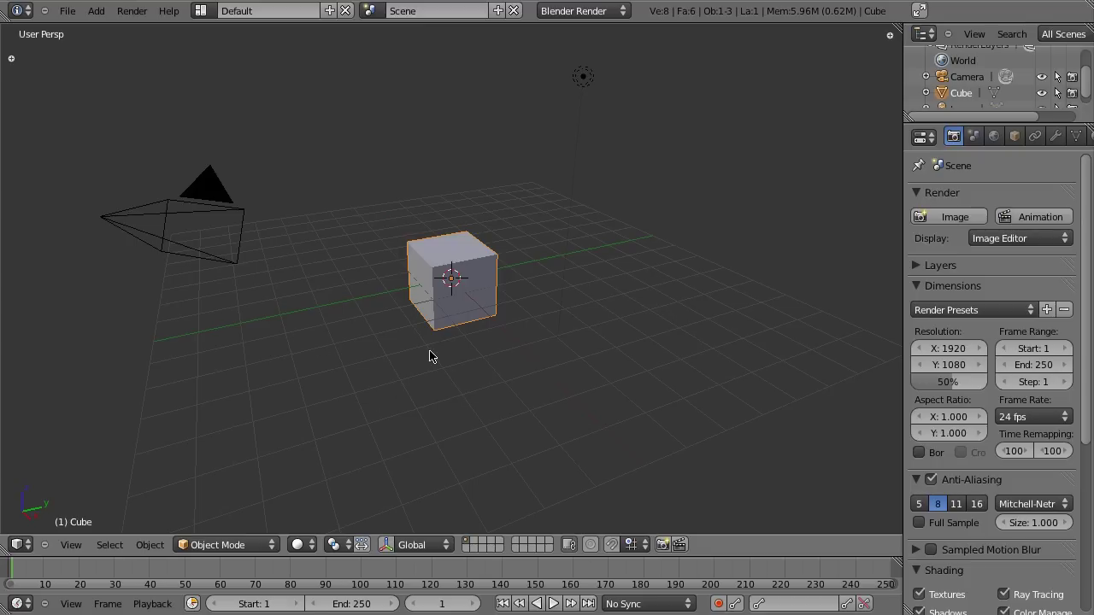
- Delete the default cube and add a UV sphere mesh in its place
key(x)
click(451, 278)
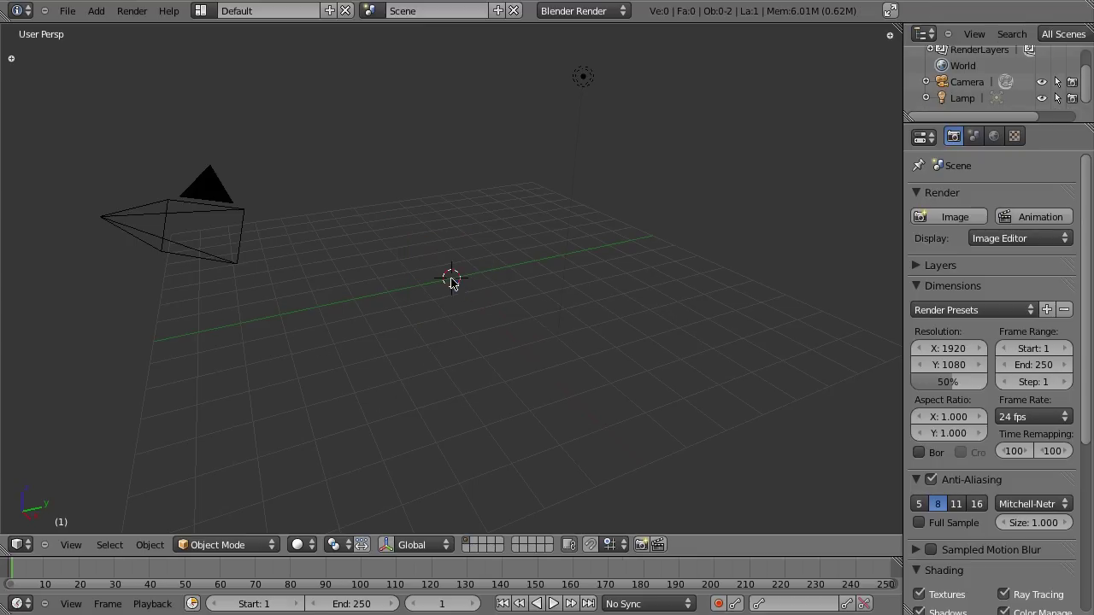
middle_drag(403, 283, 373, 238)
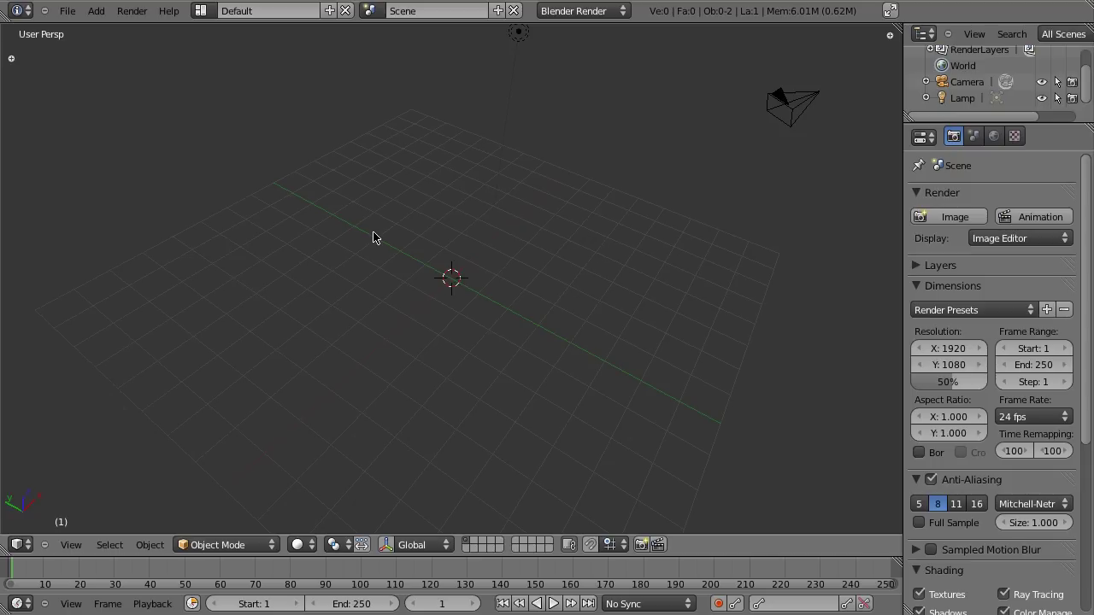
scroll(444, 248, up, 2)
key(shift+a)
mouse_move(508, 249)
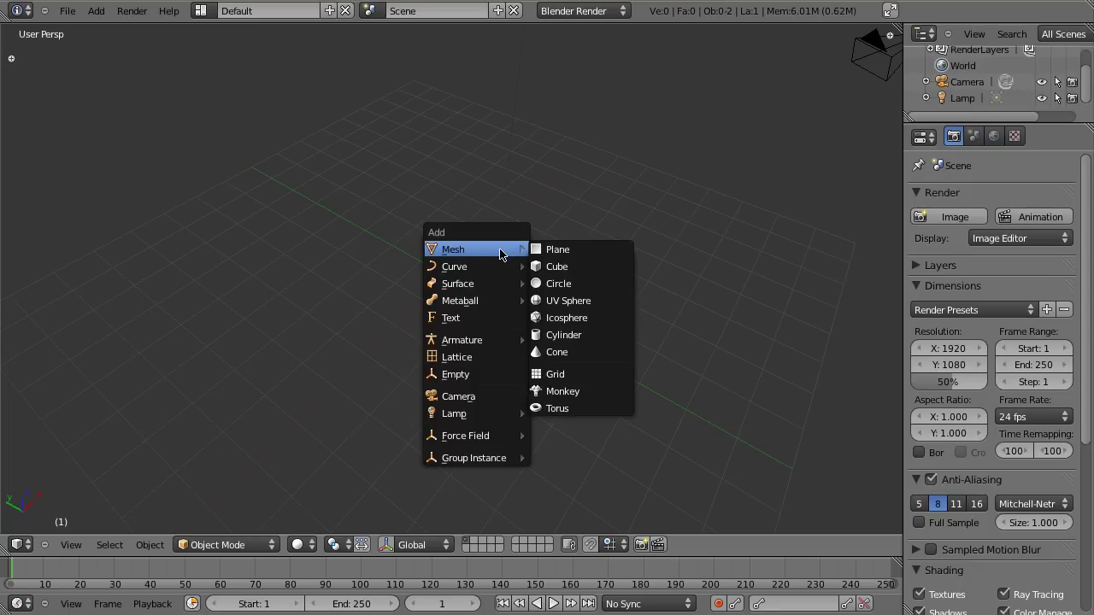
click(609, 301)
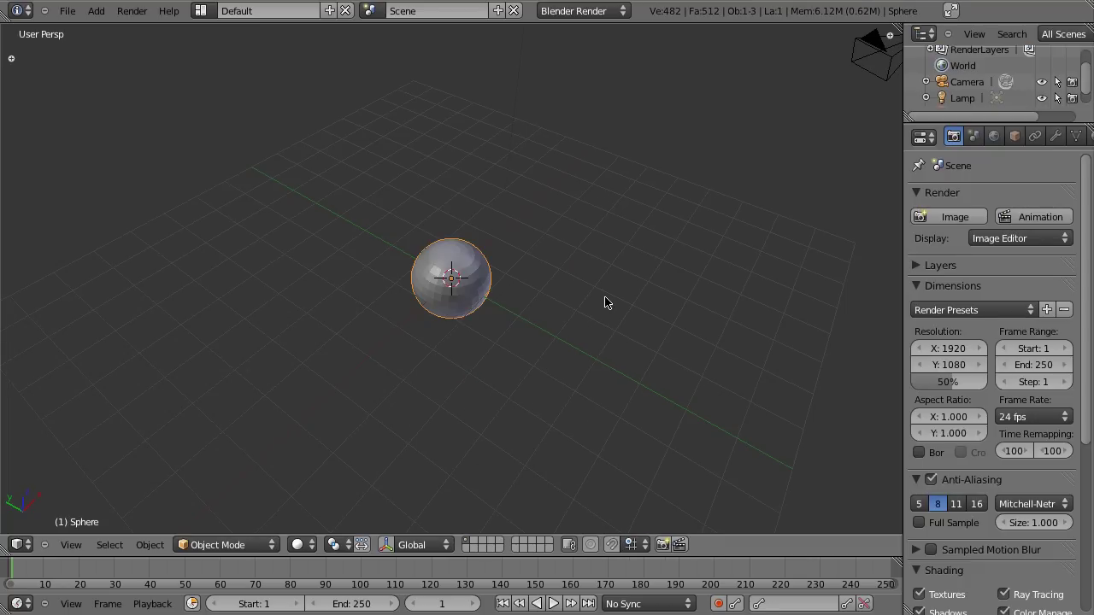
- Set the new UV sphere to 12 segments and 12 rings
scroll(483, 356, up, 5)
middle_drag(456, 344, 510, 295)
scroll(511, 296, up, 2)
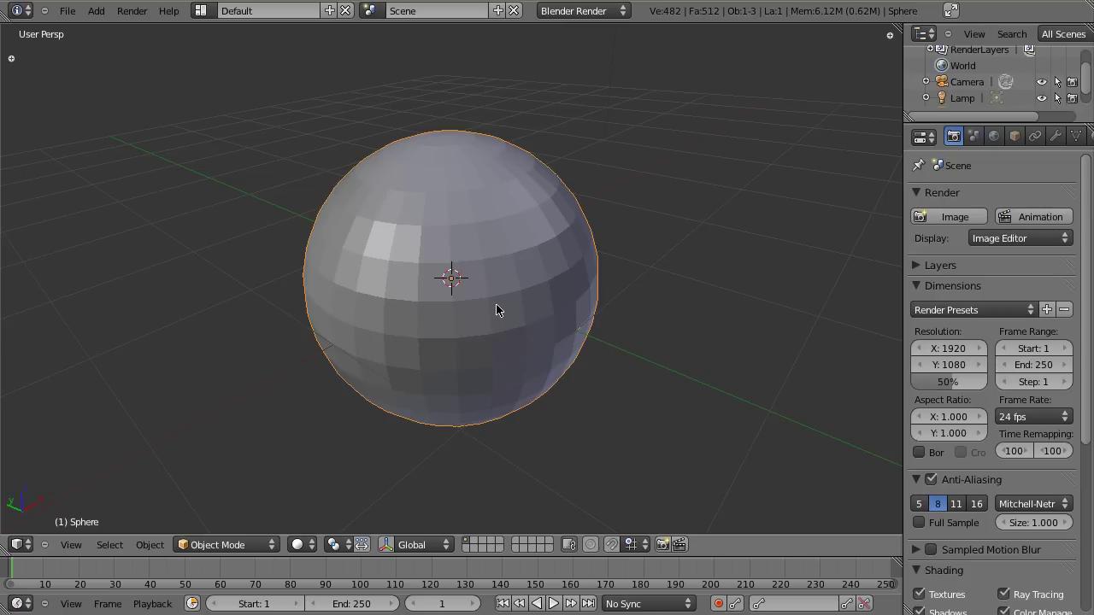
key(F6)
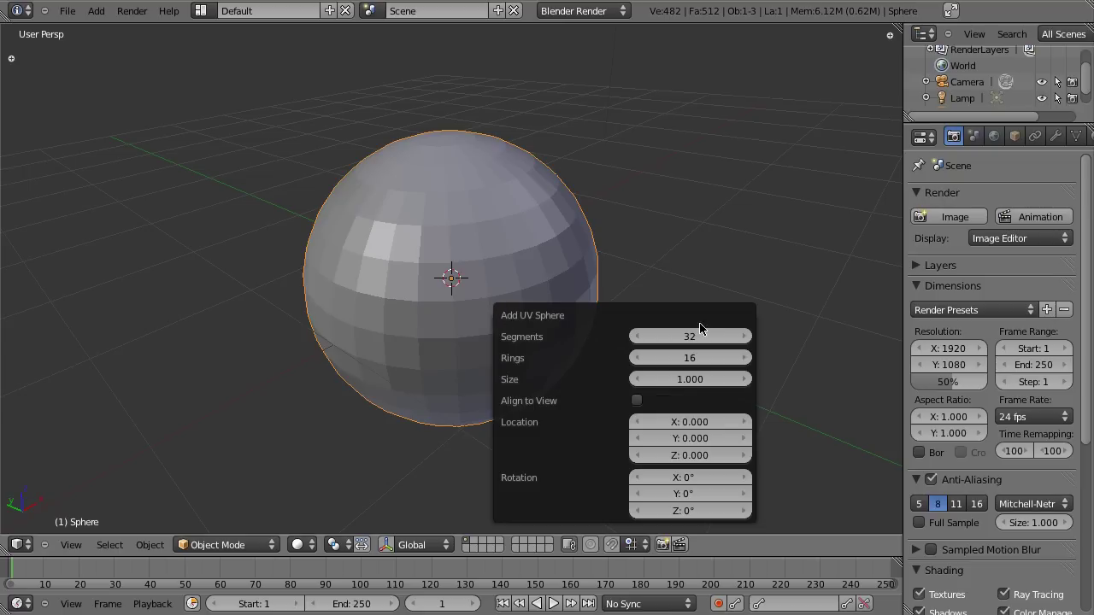
click(675, 338)
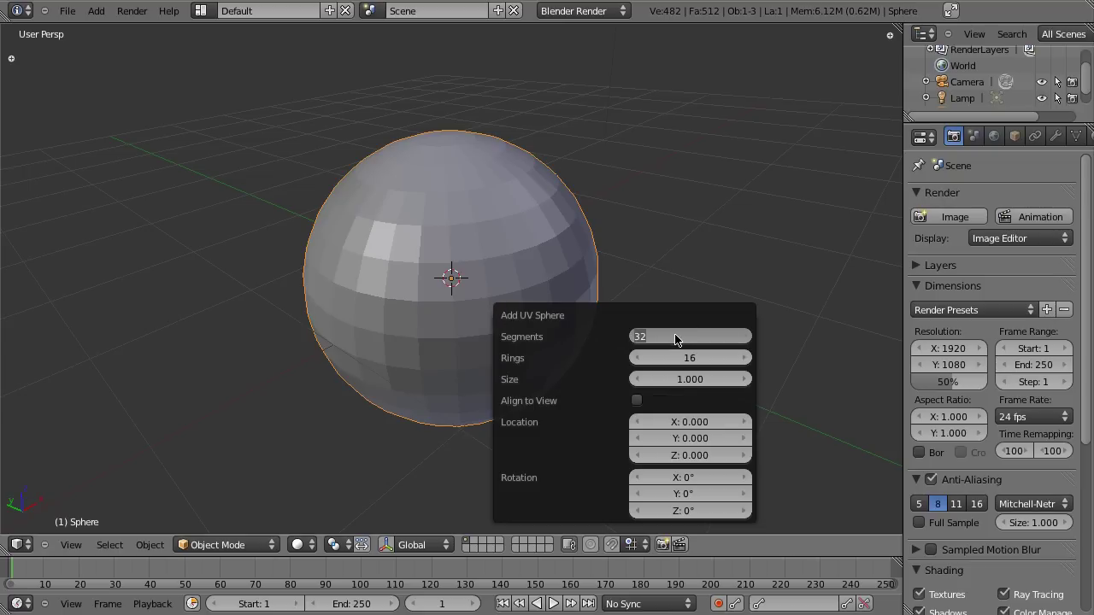
text(12)
key(Tab)
text(1)
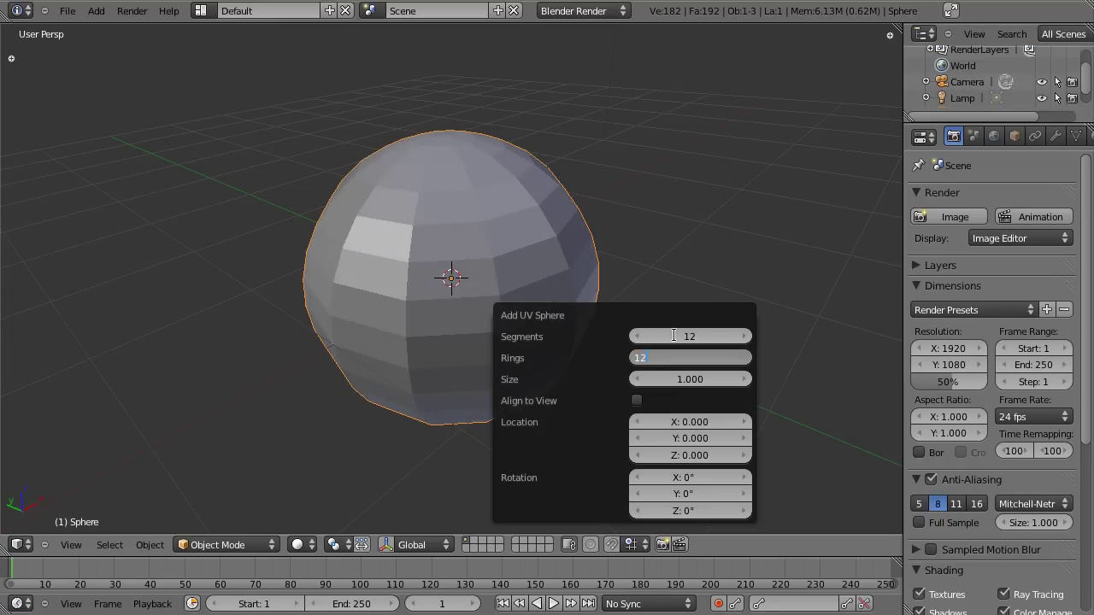
key(Tab)
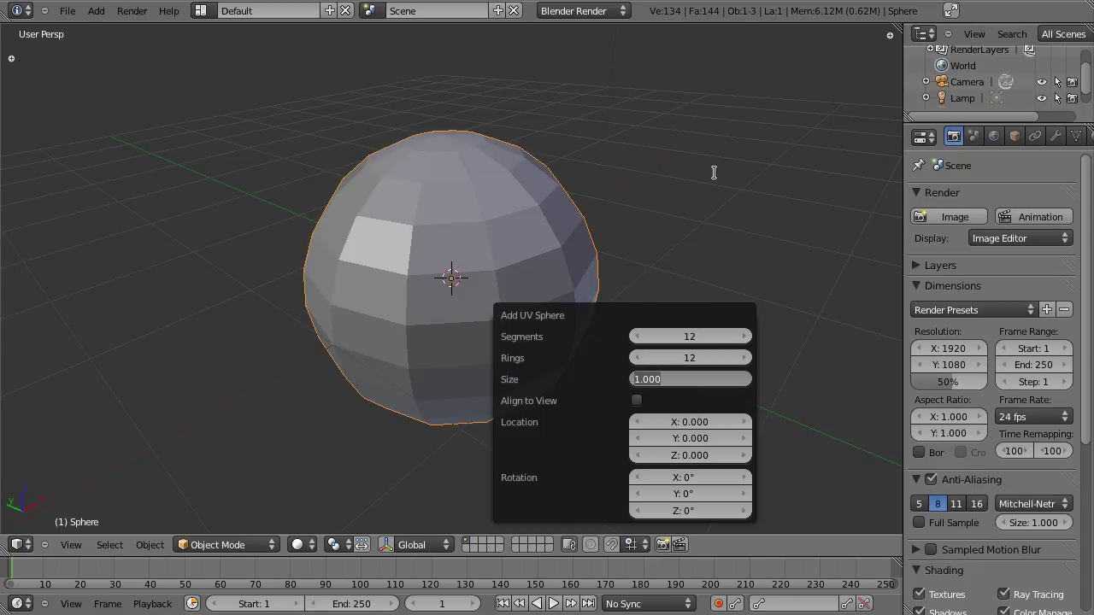
key(Return)
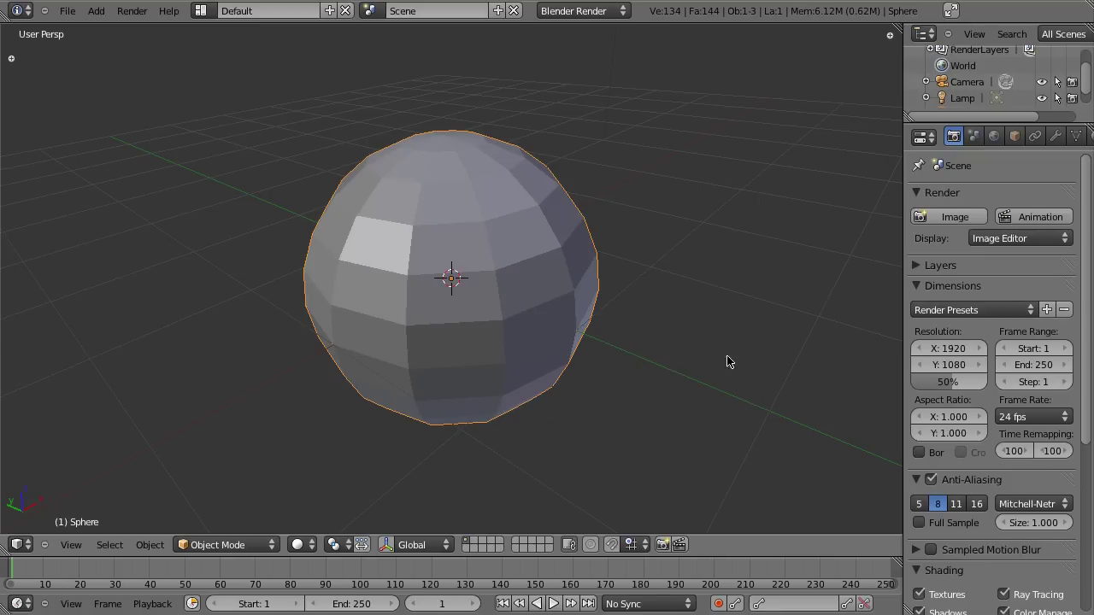
- Bring back the tool shelf and apply smooth shading to the sphere
key(r)
click(489, 345)
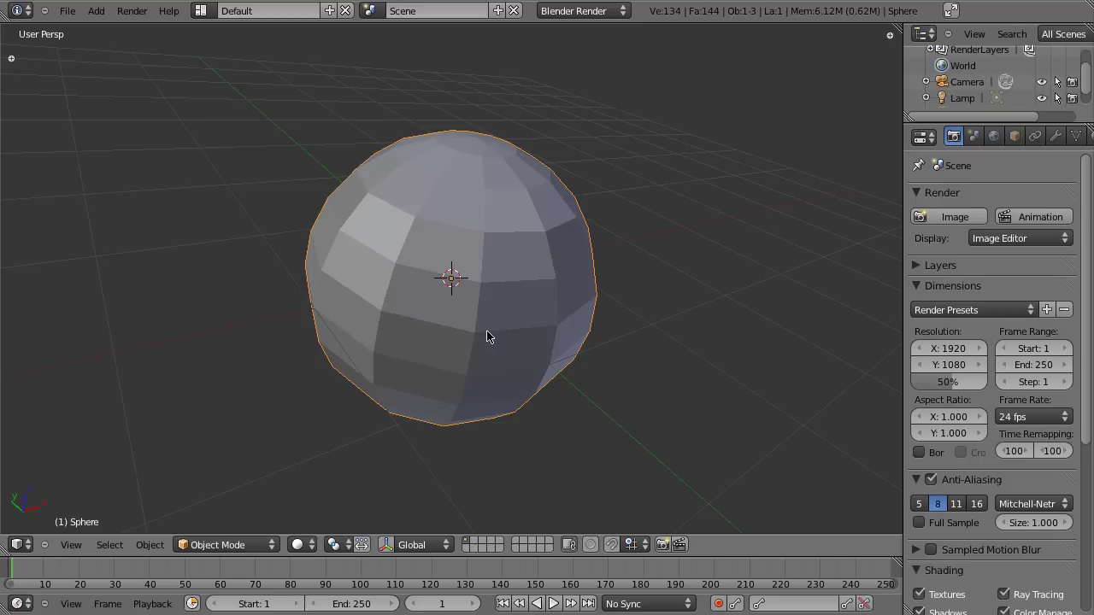
mouse_move(666, 244)
middle_down()
mouse_move(615, 247)
mouse_move(625, 269)
middle_up()
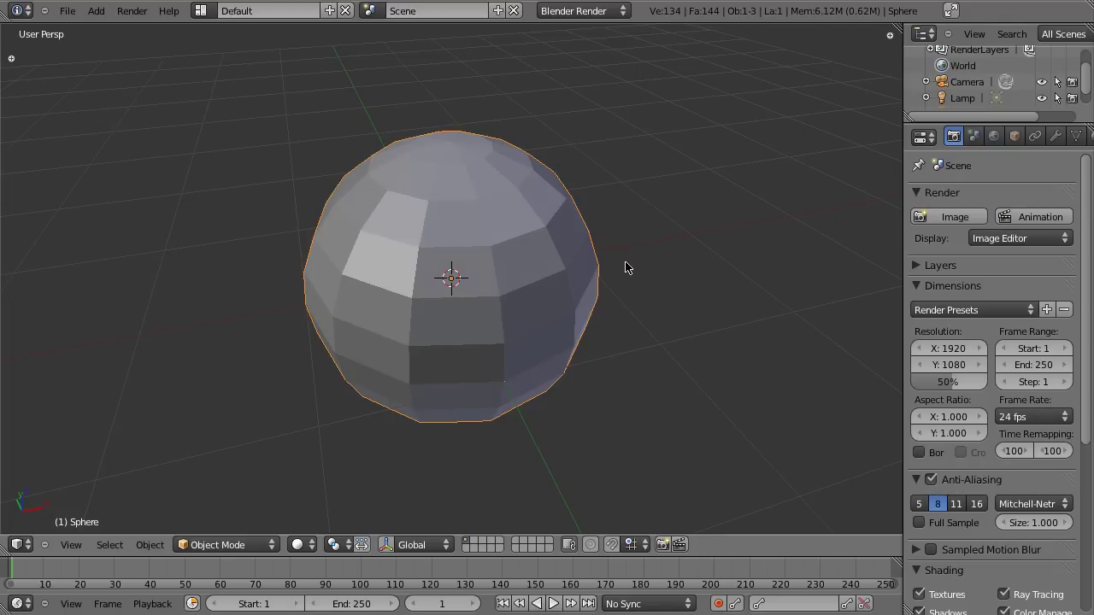
key(t)
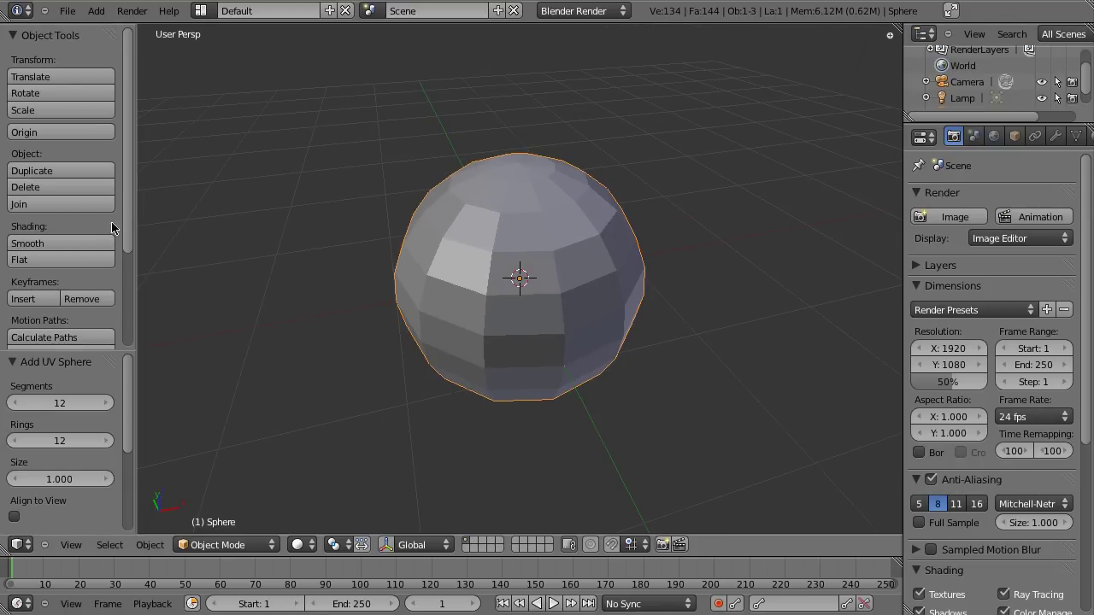
click(75, 244)
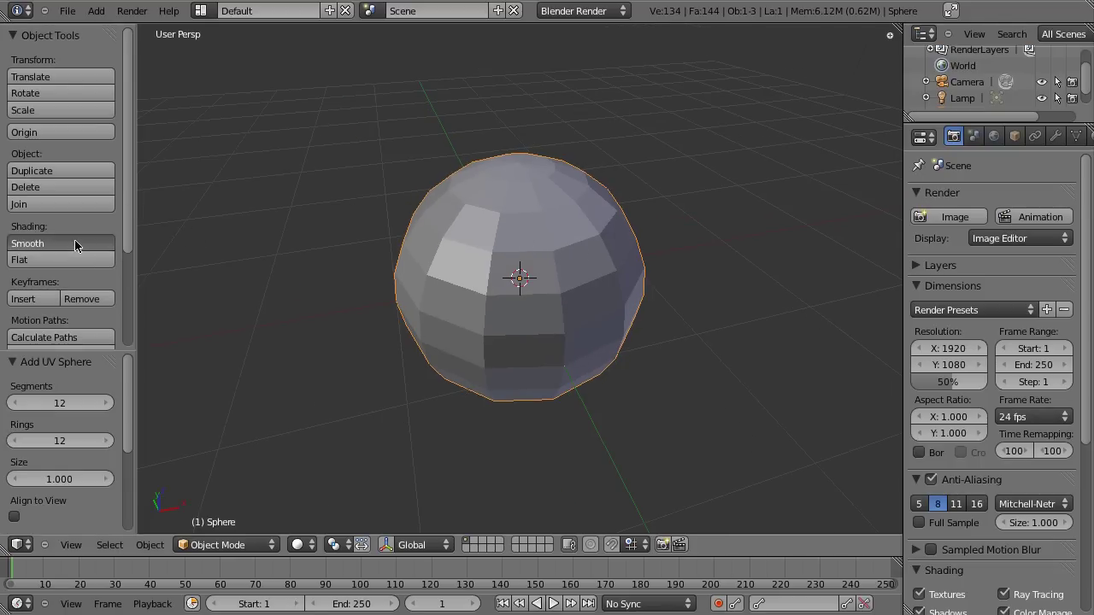
- Add a level 1 subdivision surface to the sphere
mouse_move(559, 288)
middle_down()
mouse_move(630, 349)
mouse_move(628, 274)
mouse_move(576, 325)
mouse_move(574, 348)
middle_up()
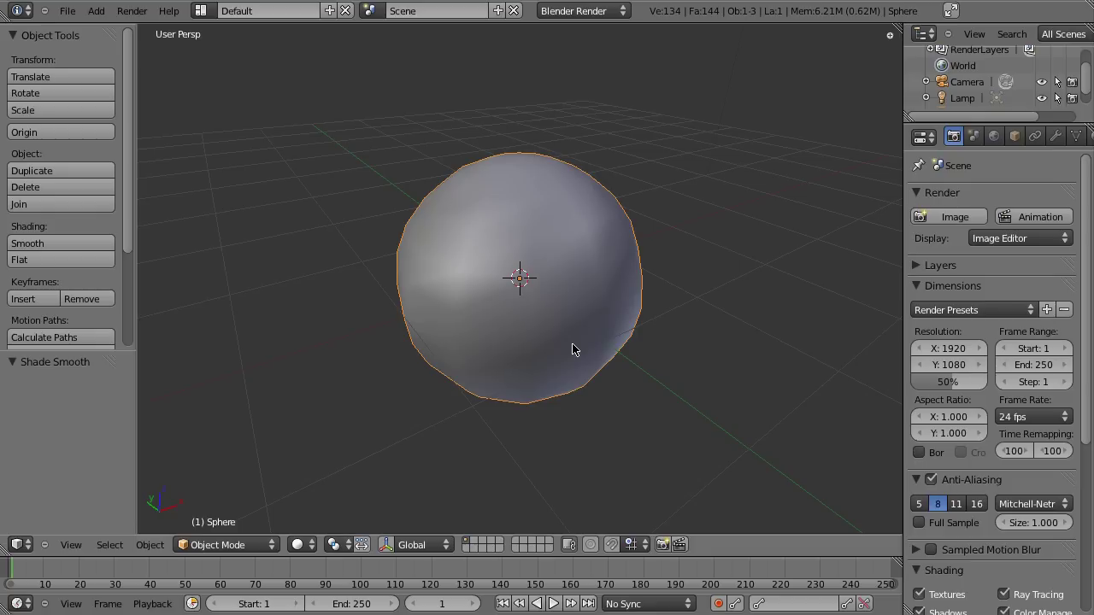
key(ctrl+1)
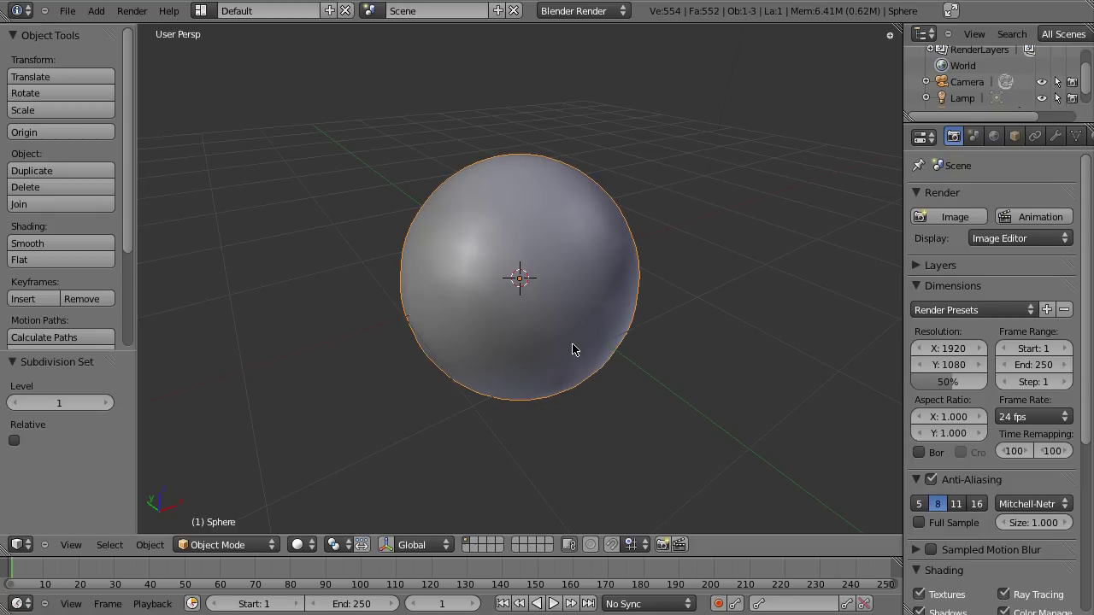
middle_drag(576, 344, 510, 334)
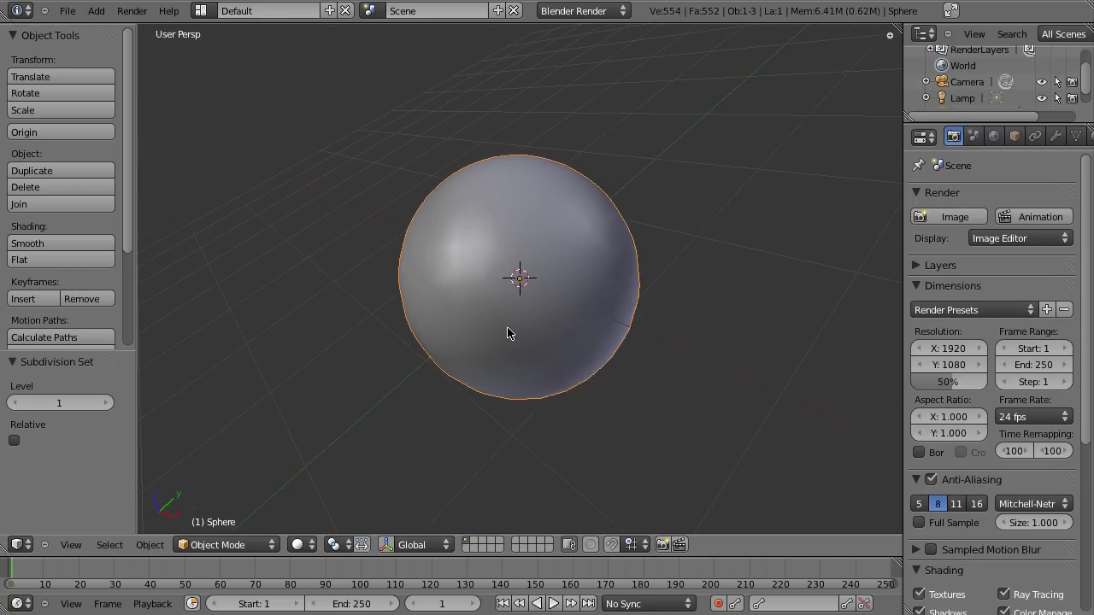
- Enter Edit Mode on the sphere and make the subdivision modifier apply to the editing cage
click(1055, 136)
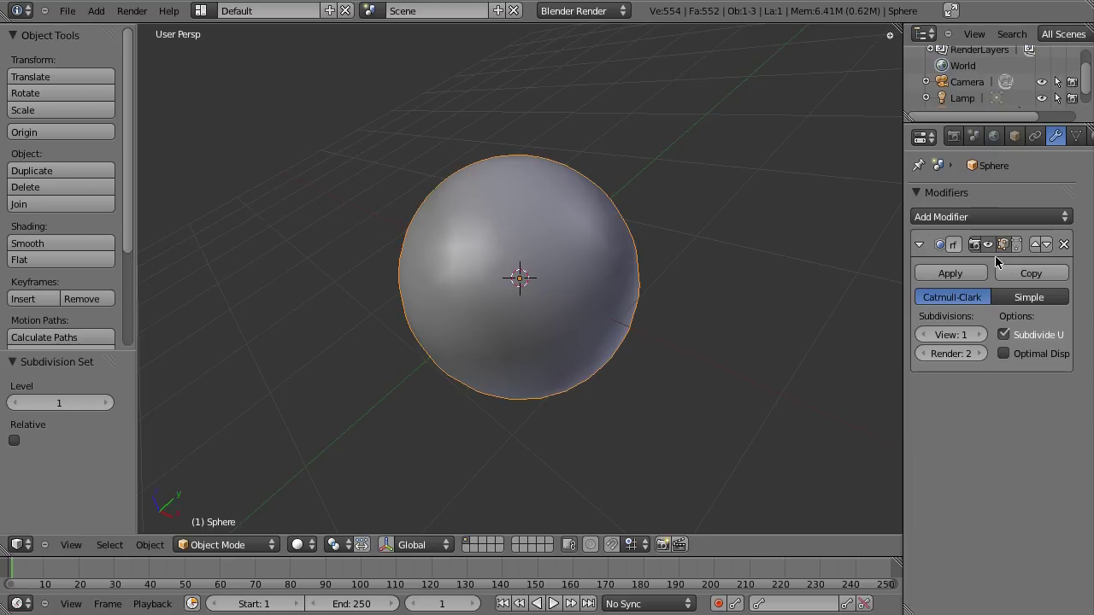
key(Tab)
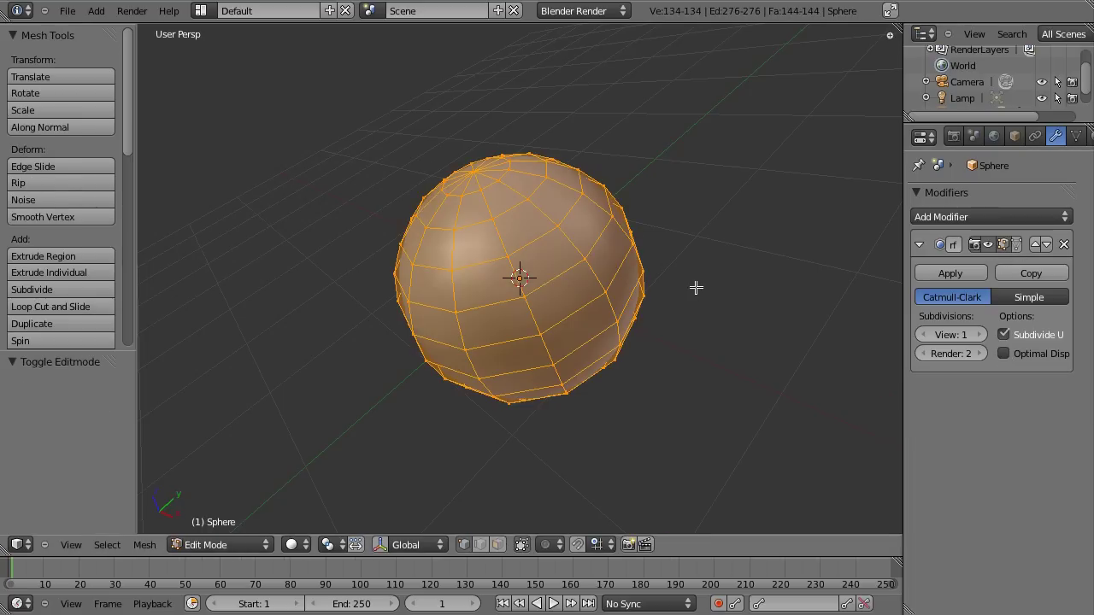
click(1016, 244)
- Switch the mesh selection mode to Face
middle_drag(883, 273, 573, 266)
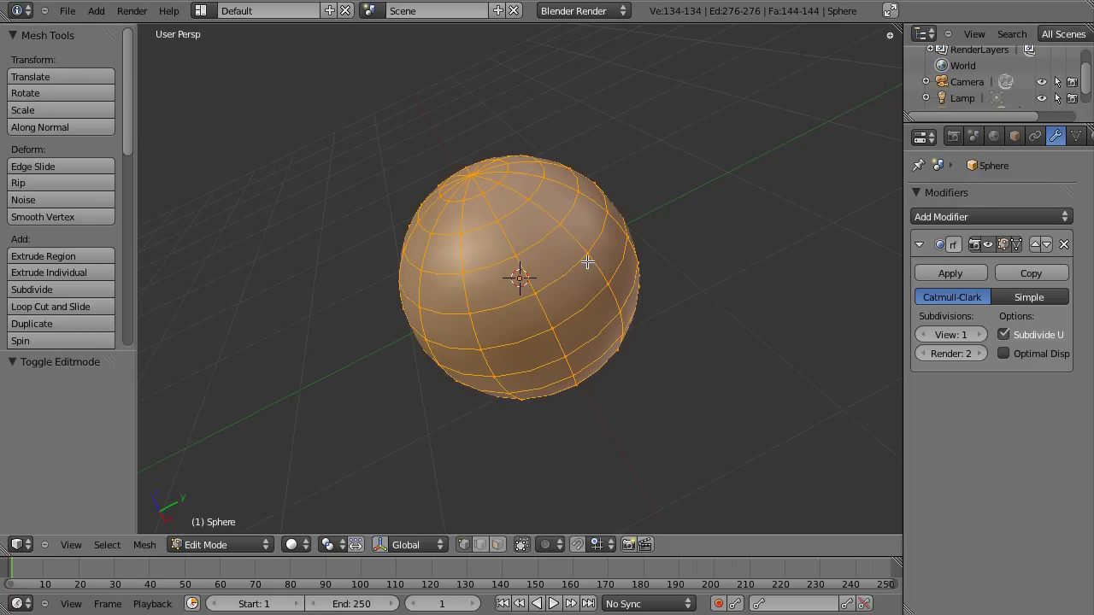
key(ctrl+Tab)
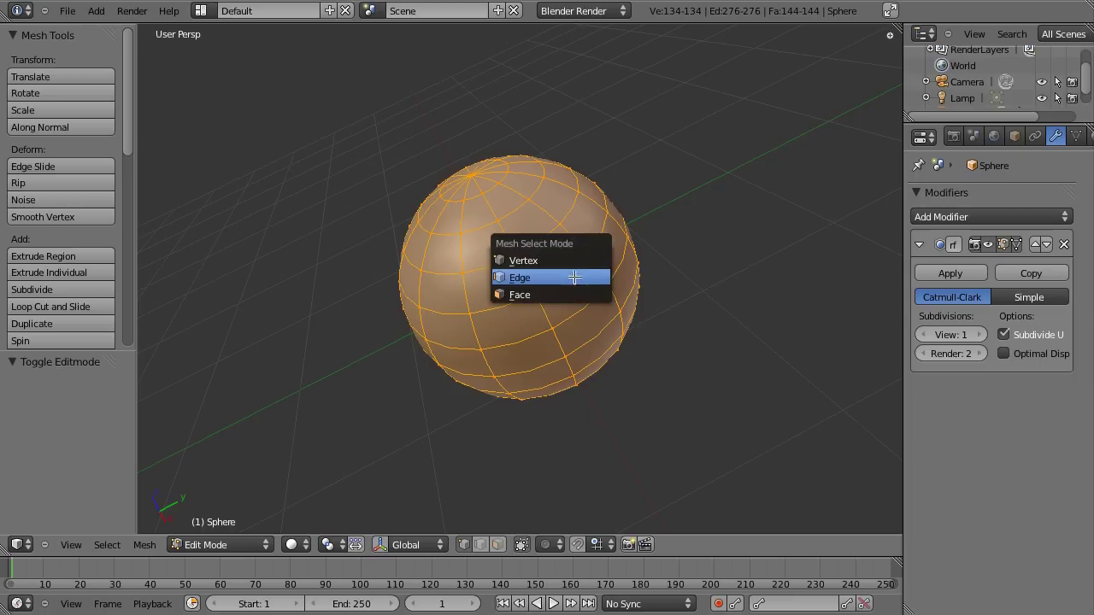
click(567, 293)
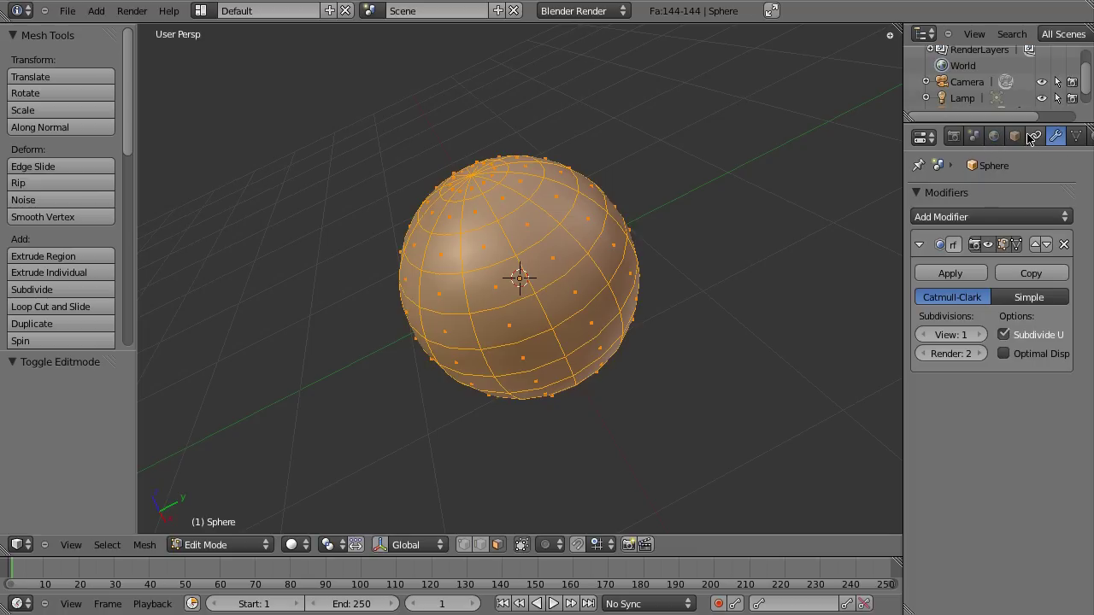
- Add a new material to the sphere
scroll(1038, 137, down, 3)
scroll(997, 137, down, 3)
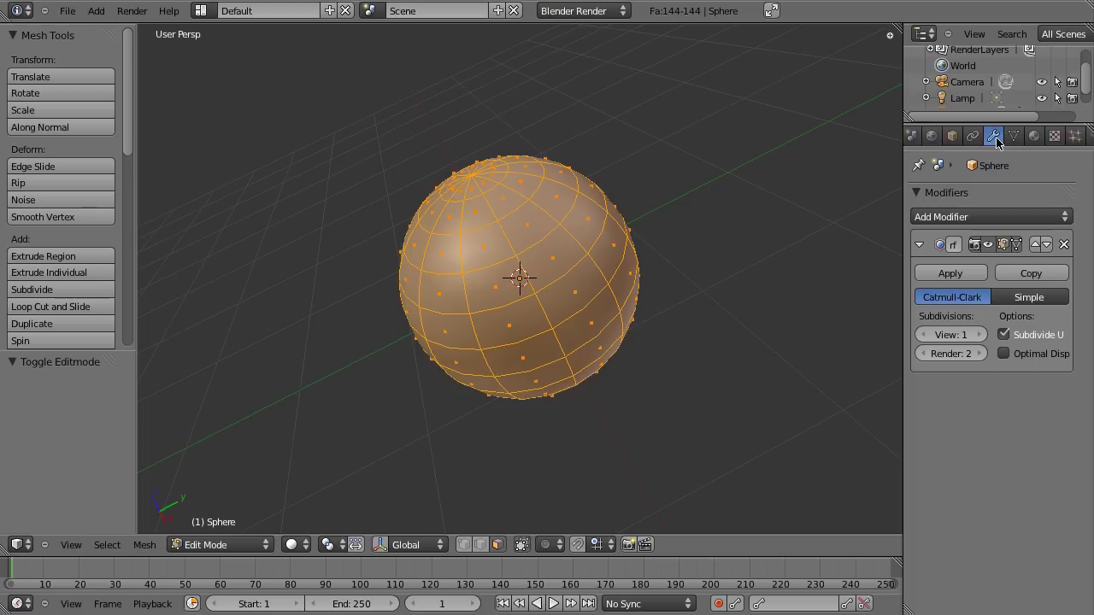
scroll(997, 143, up, 3)
scroll(997, 141, down, 2)
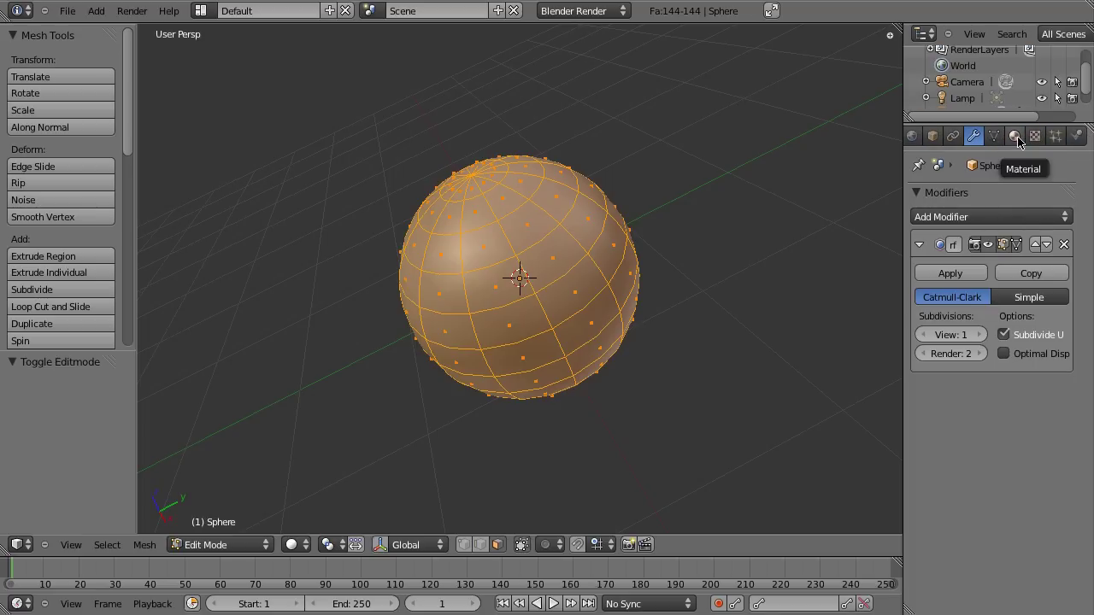
click(1015, 137)
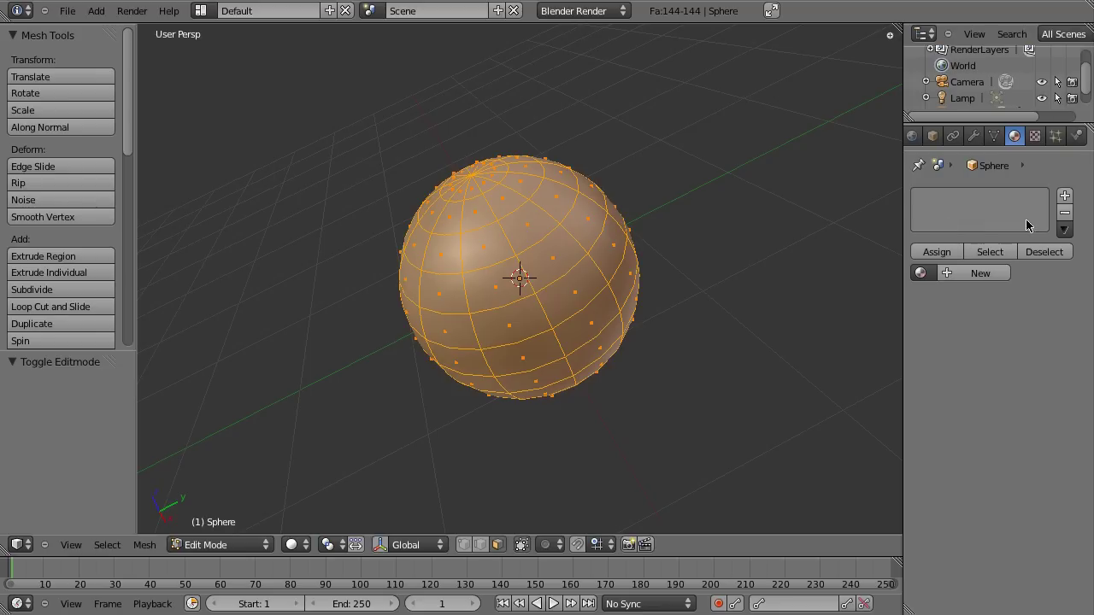
click(1064, 196)
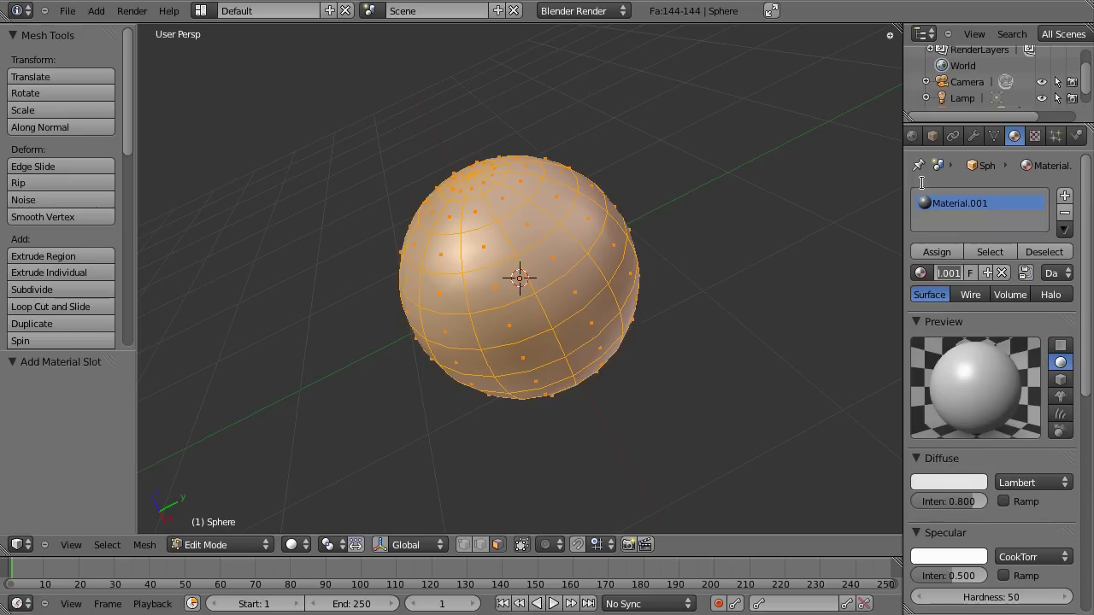
- Widen the properties area, rename the material as white and brighten its diffuse color to full white
drag(903, 216, 844, 216)
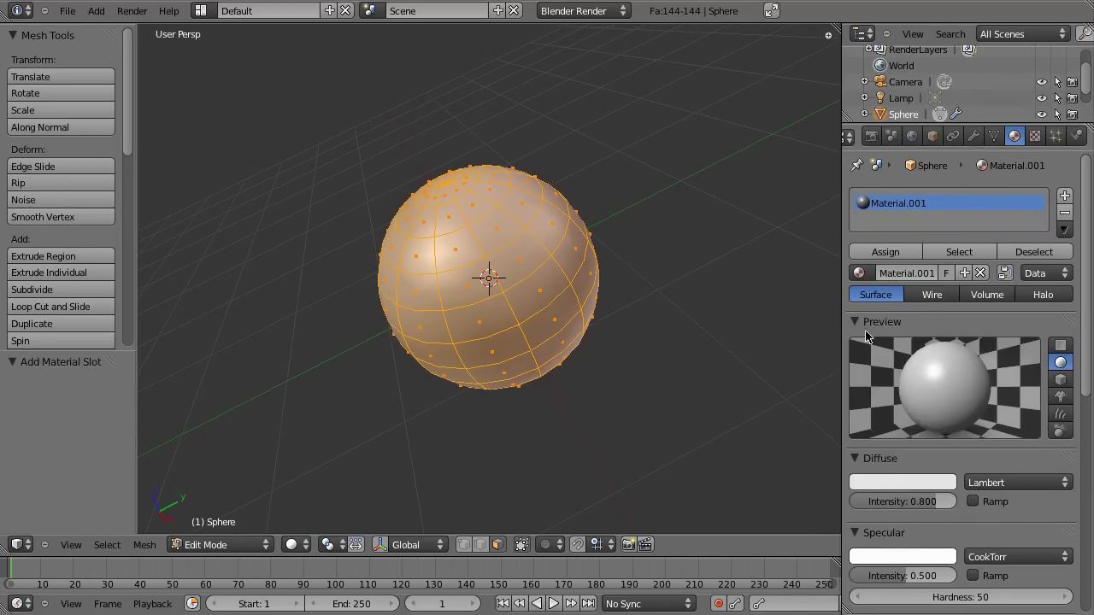
click(910, 275)
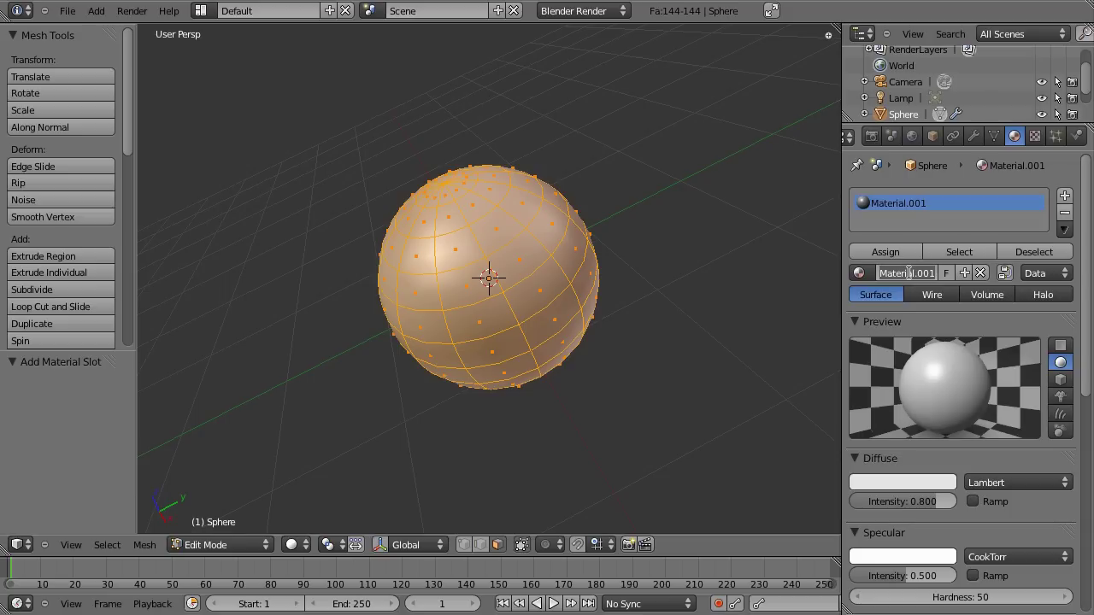
text(white)
key(Return)
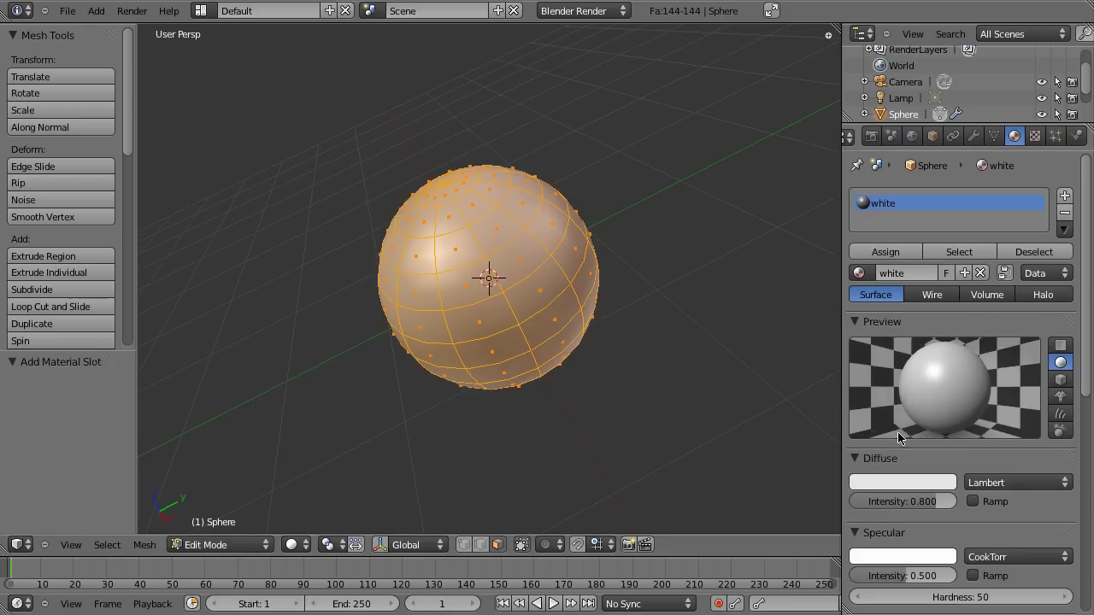
click(904, 484)
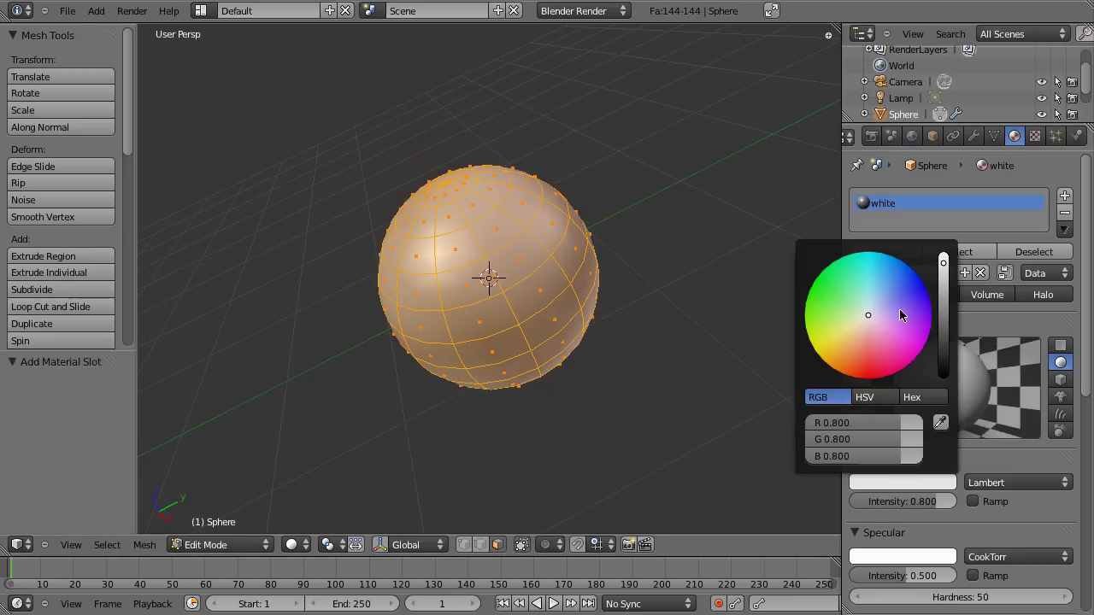
drag(943, 263, 939, 252)
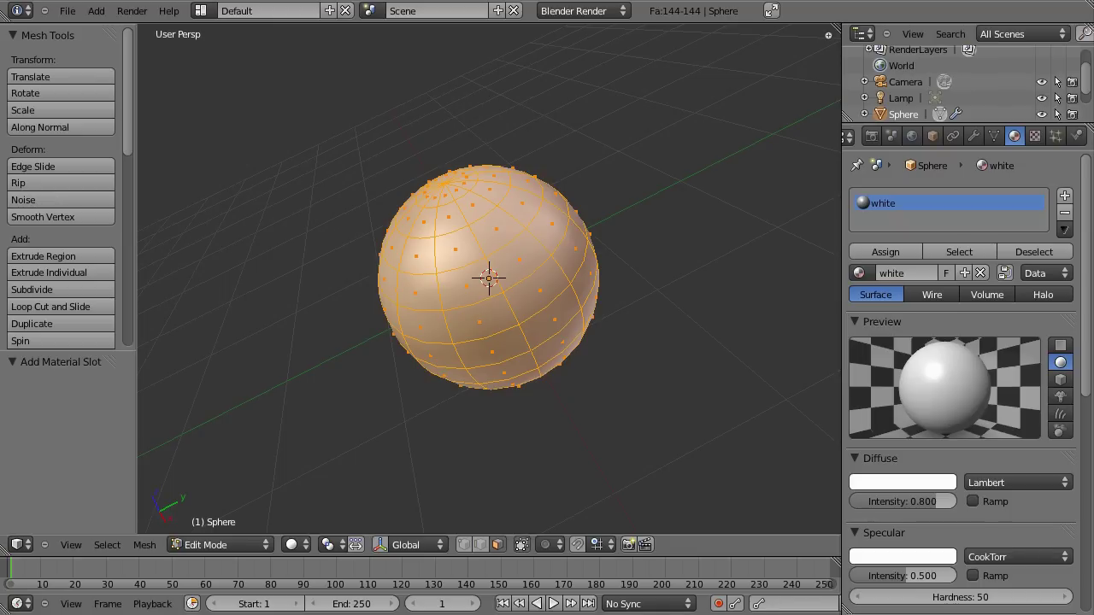
- Select two adjacent vertical face loops on the sphere as the first colored stripe
middle_drag(769, 384, 530, 340)
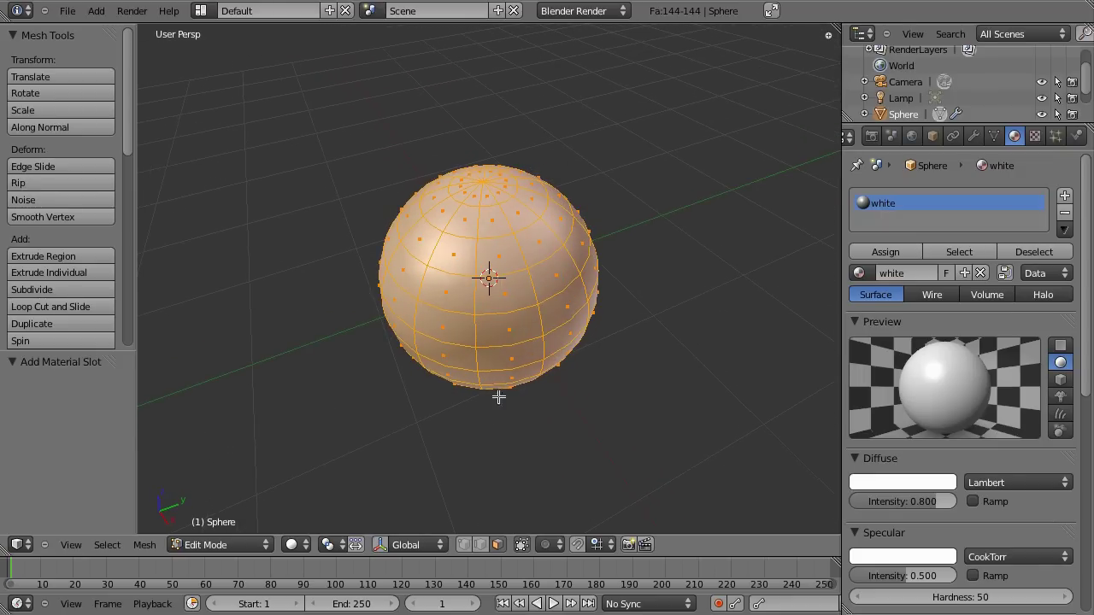
alt+right_click(498, 233)
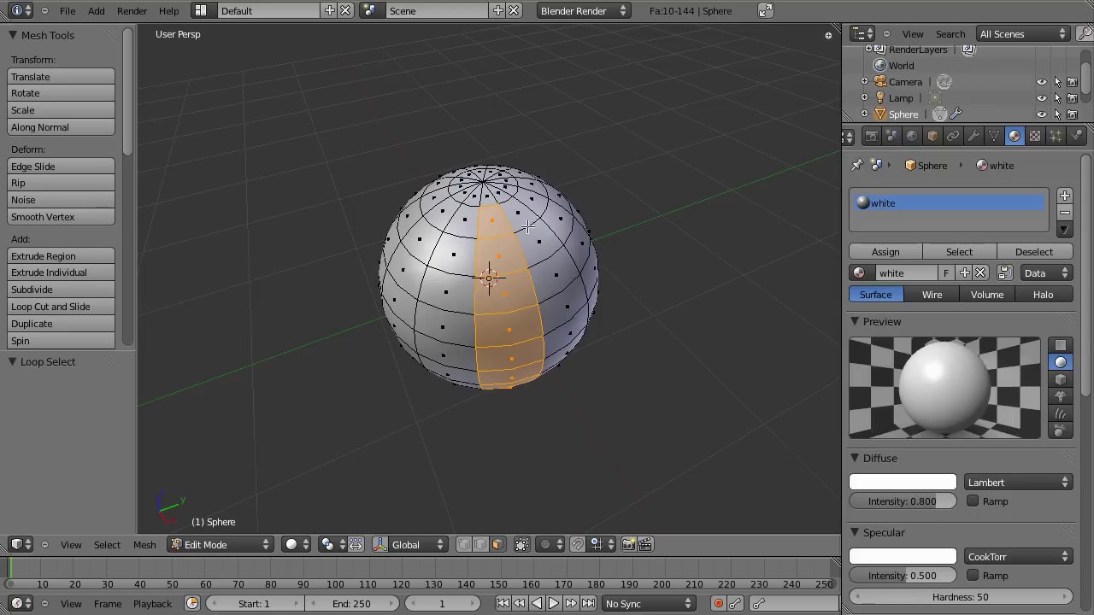
alt+shift+right_click(530, 223)
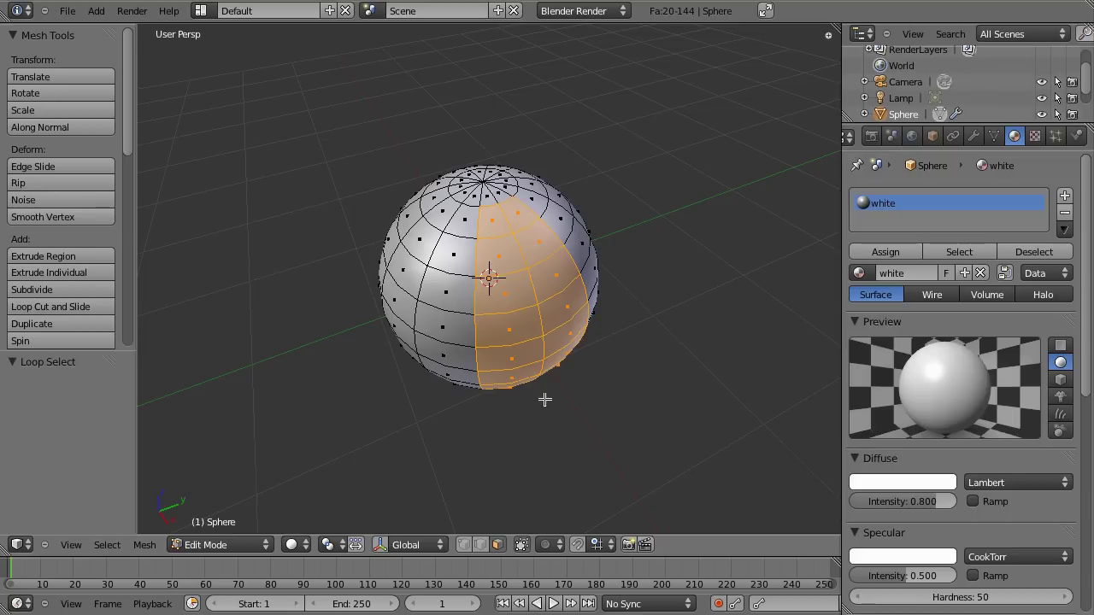
middle_drag(545, 400, 441, 360)
mouse_move(538, 354)
middle_down()
mouse_move(504, 370)
mouse_move(534, 374)
middle_up()
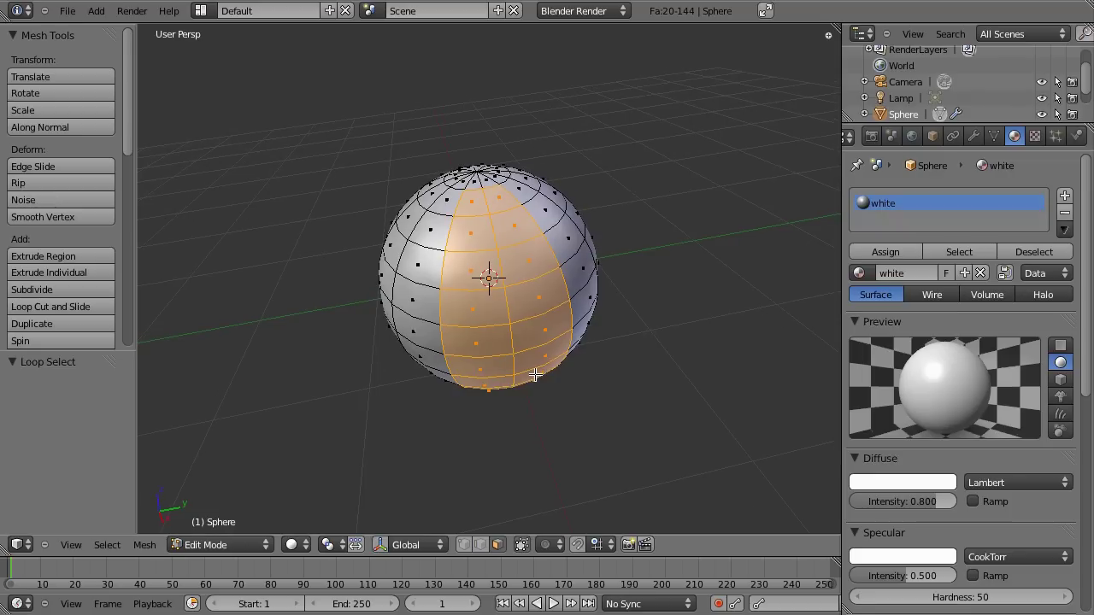
- Add a second material slot with its own copy of the white material and rename it blue
click(1065, 198)
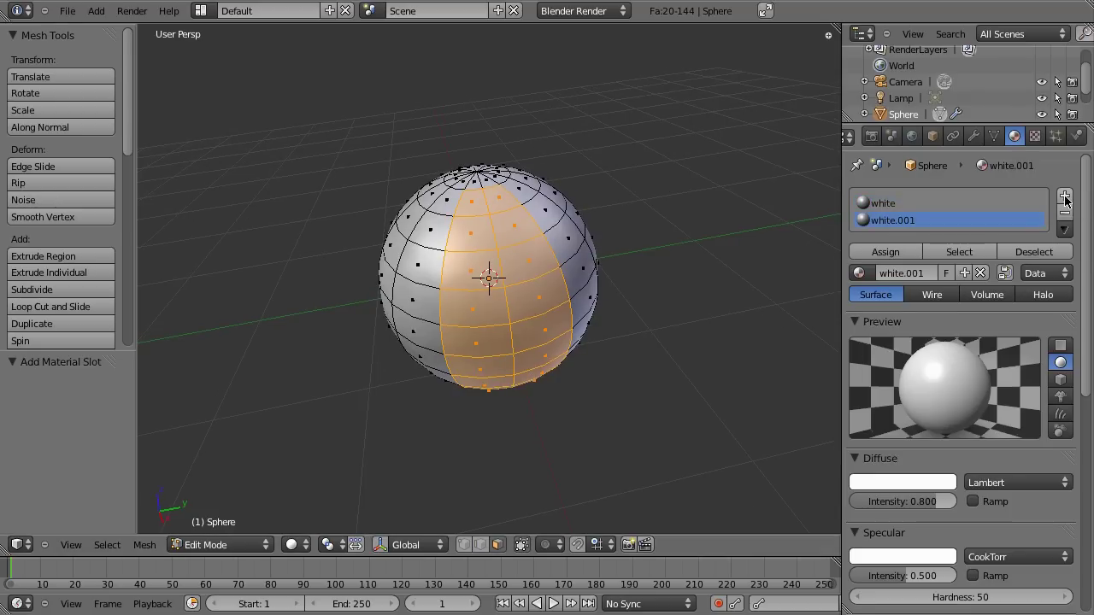
click(897, 272)
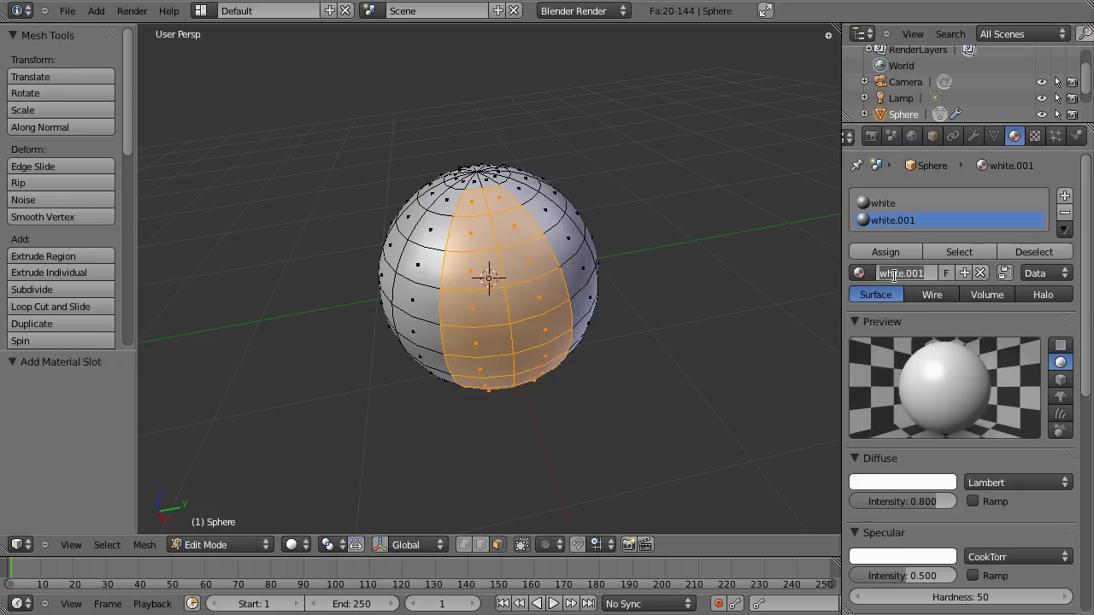
text(blue)
key(Return)
- Change the blue material's diffuse color to a saturated blue and assign it to the selected faces
click(901, 483)
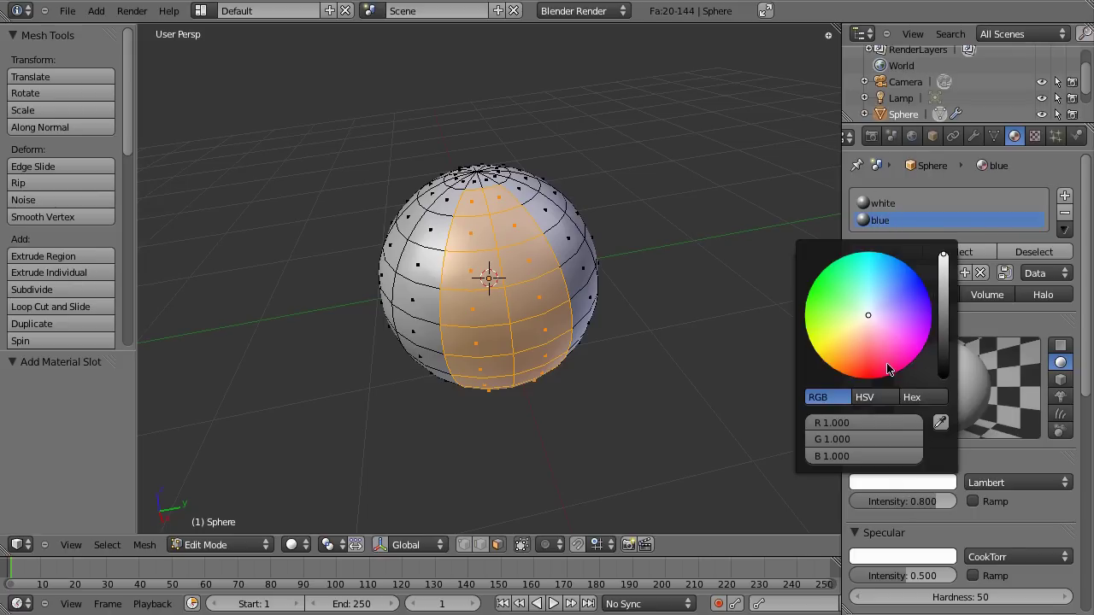
click(916, 272)
drag(917, 273, 918, 275)
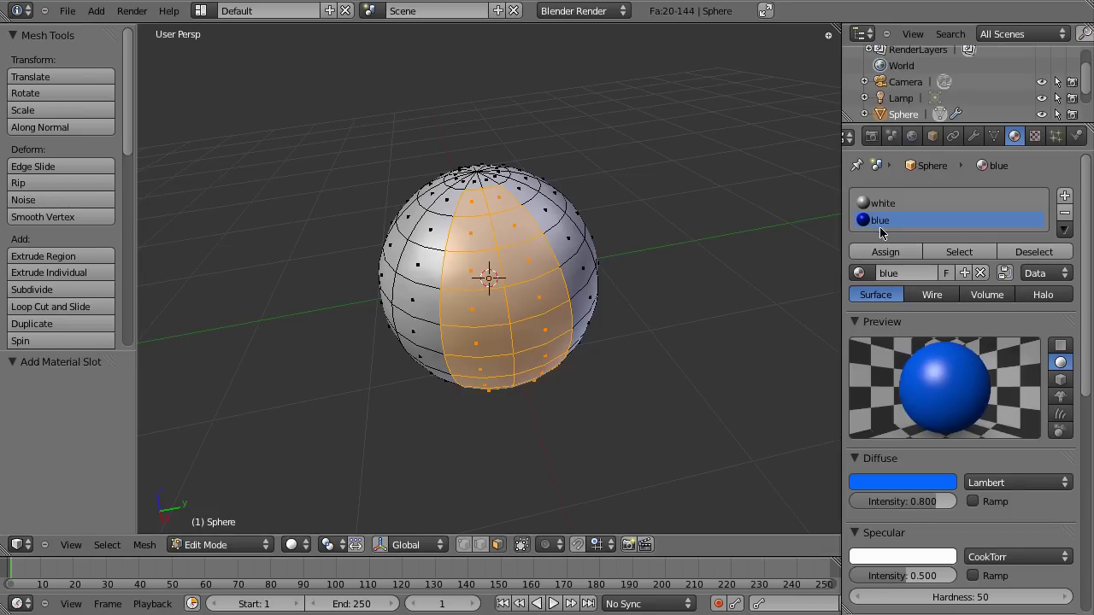
click(885, 251)
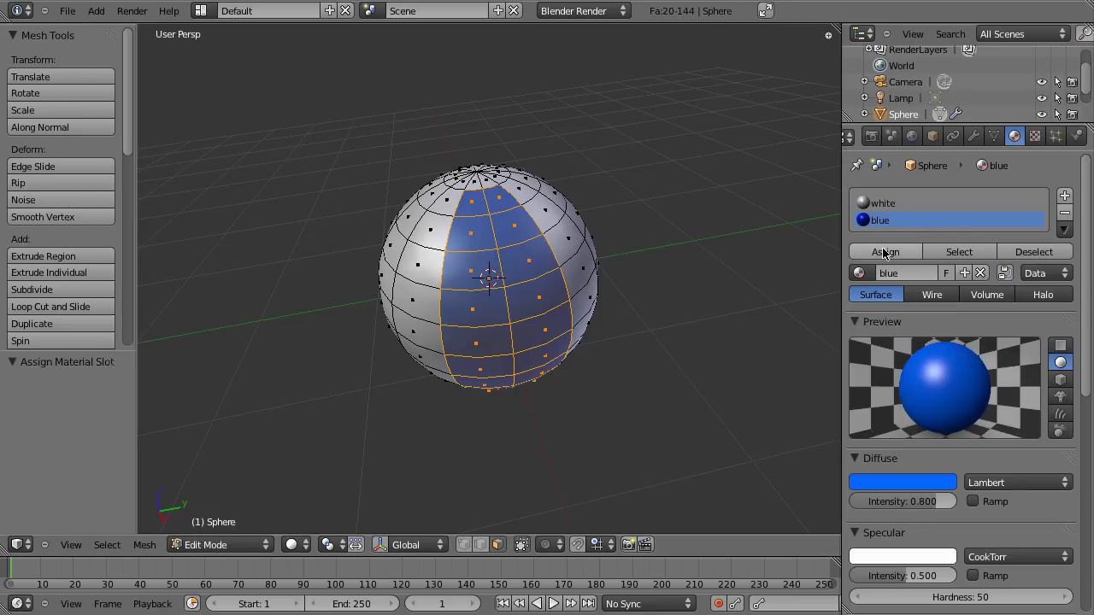
- Check the blue stripe on the sphere in Object Mode and return to Edit Mode
middle_drag(540, 376, 376, 333)
key(Tab)
middle_drag(522, 418, 513, 454)
key(Tab)
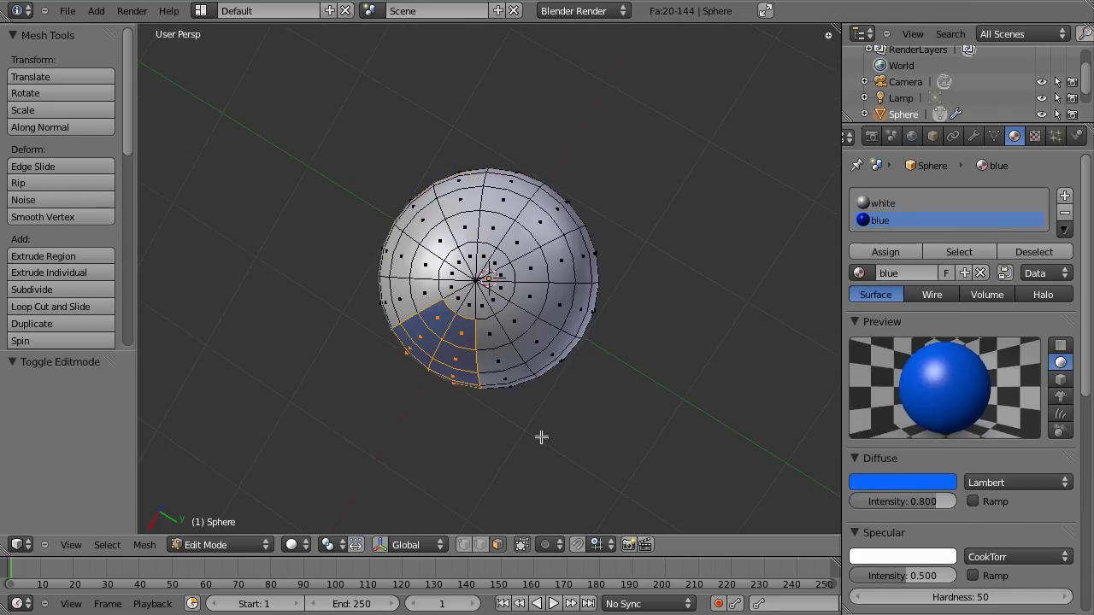
- Select two adjacent vertical face loops, leaving two white columns between them and the blue stripe
middle_drag(670, 434, 328, 245)
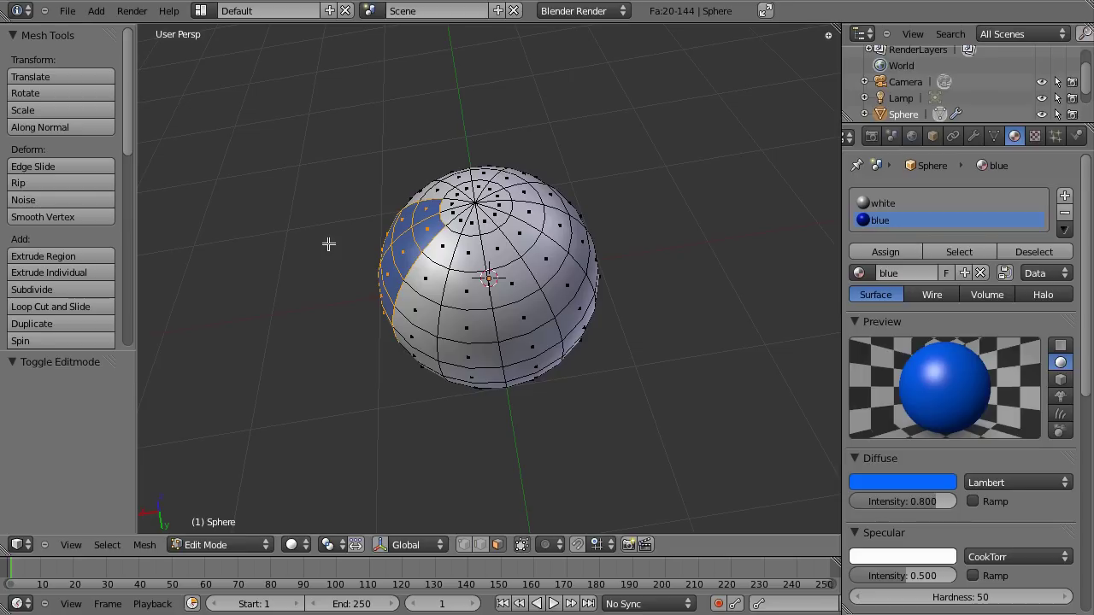
middle_drag(376, 273, 494, 344)
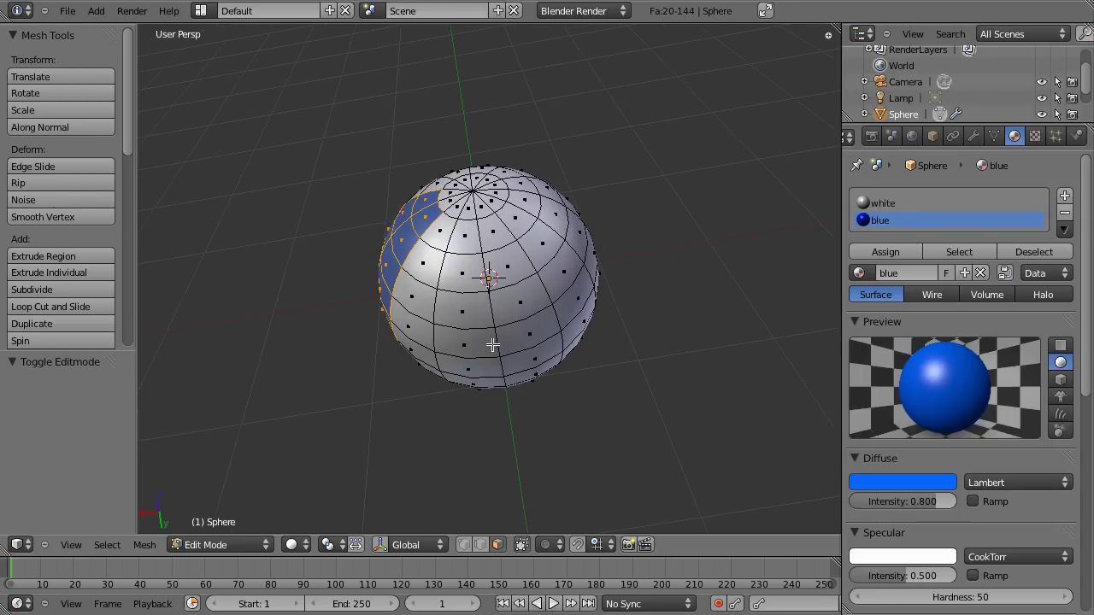
alt+right_click(496, 246)
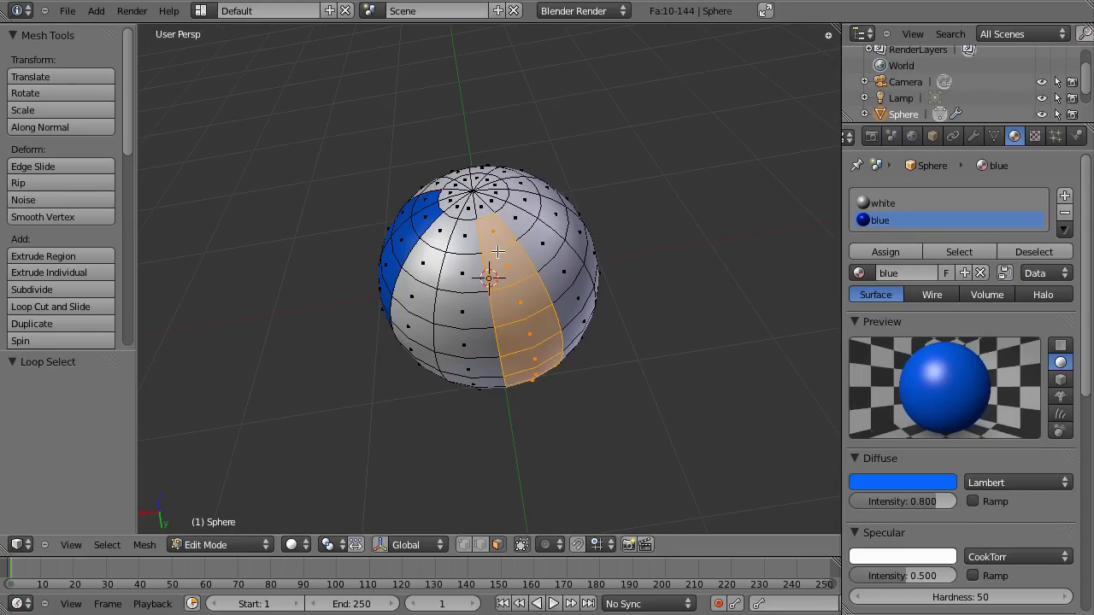
alt+shift+right_click(524, 229)
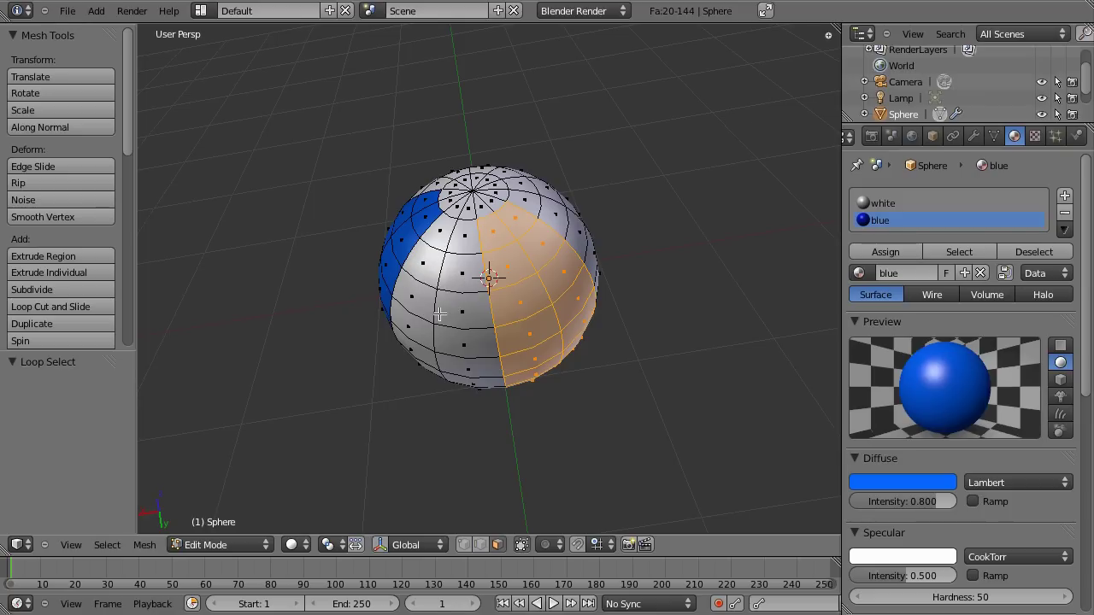
middle_drag(569, 384, 530, 346)
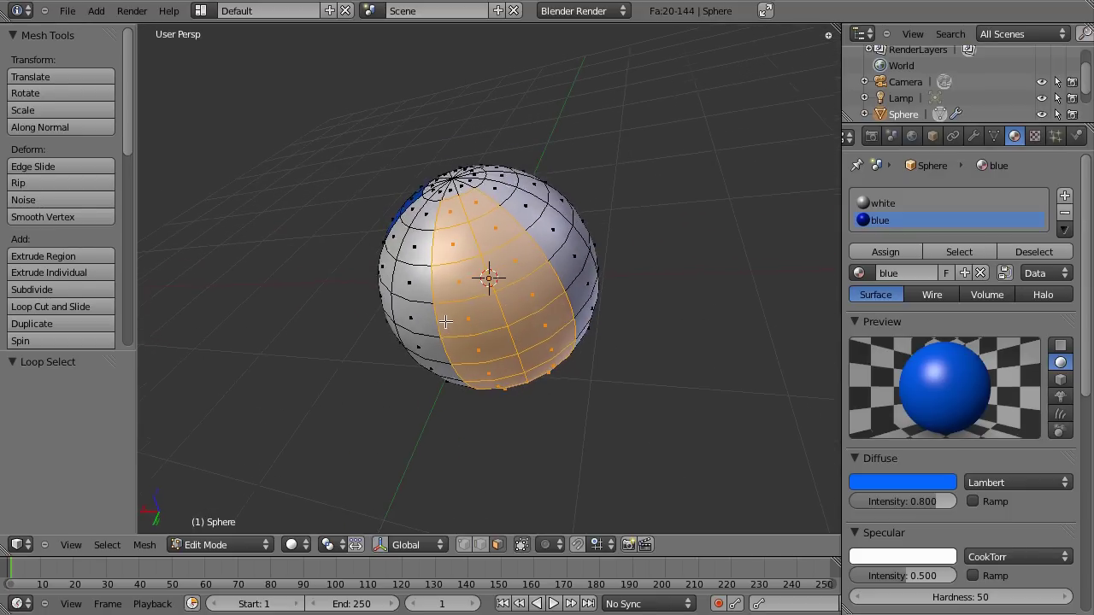
- Add a third material slot with its own copy of the blue material and rename it red
click(1062, 196)
click(964, 284)
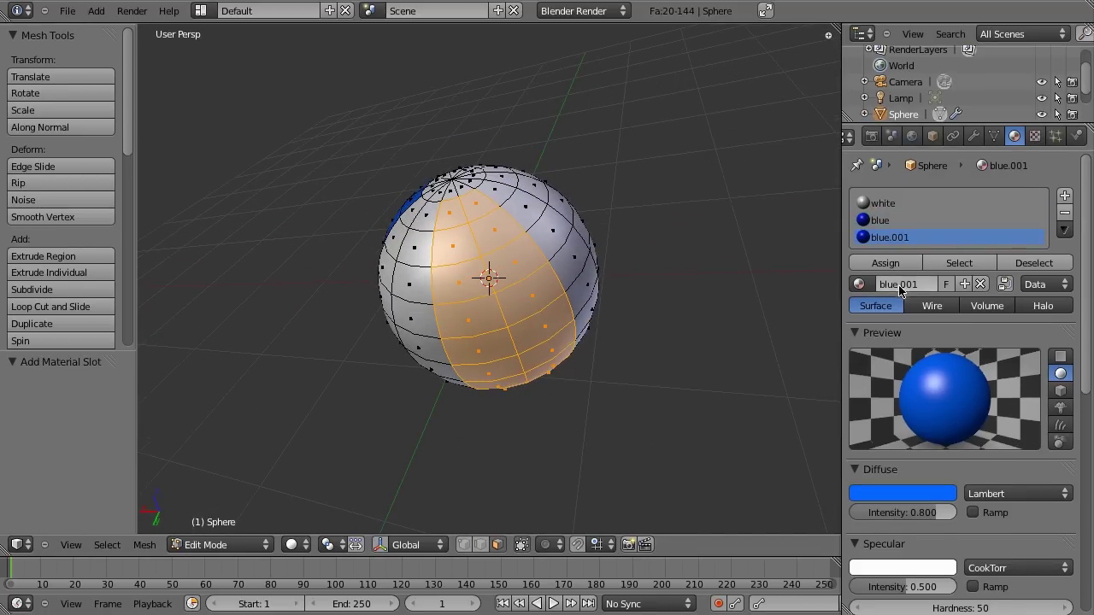
click(897, 284)
text(red)
key(Return)
- Change the red material's diffuse color to R 1.000, G 0.000, B 0.024 and assign it to the selected faces
click(902, 493)
click(870, 390)
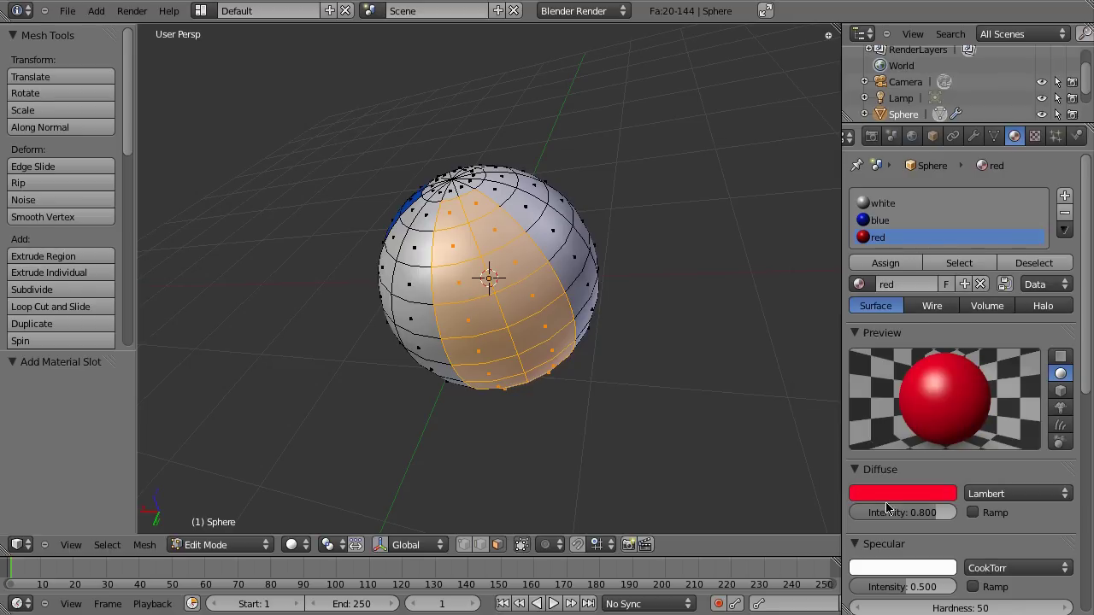
click(889, 263)
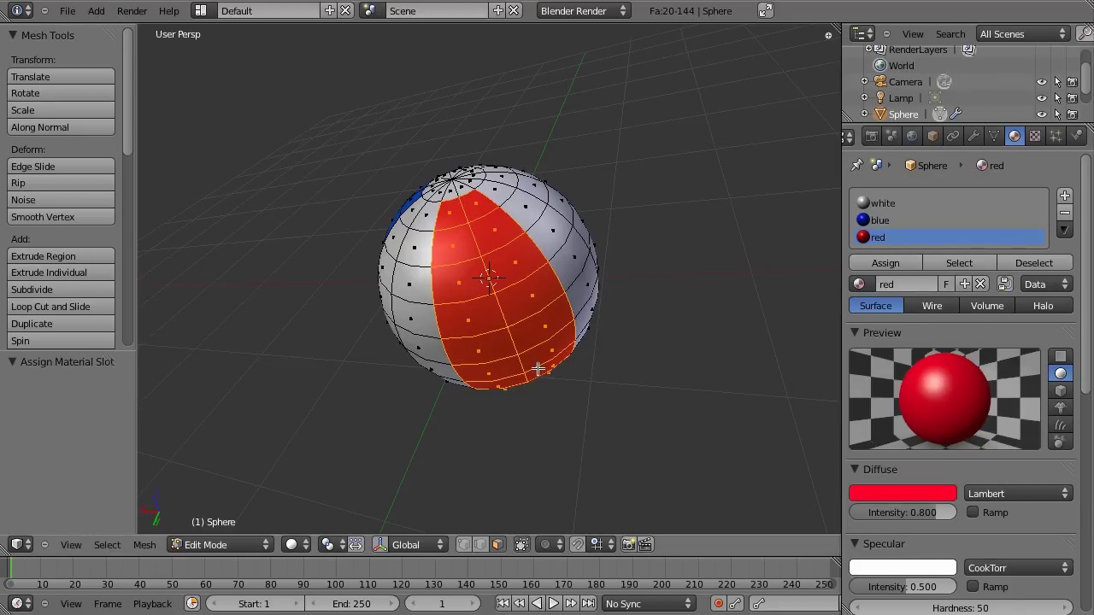
- Select two adjacent vertical face loops, leaving two white columns between them and the red stripe
middle_drag(538, 368, 522, 350)
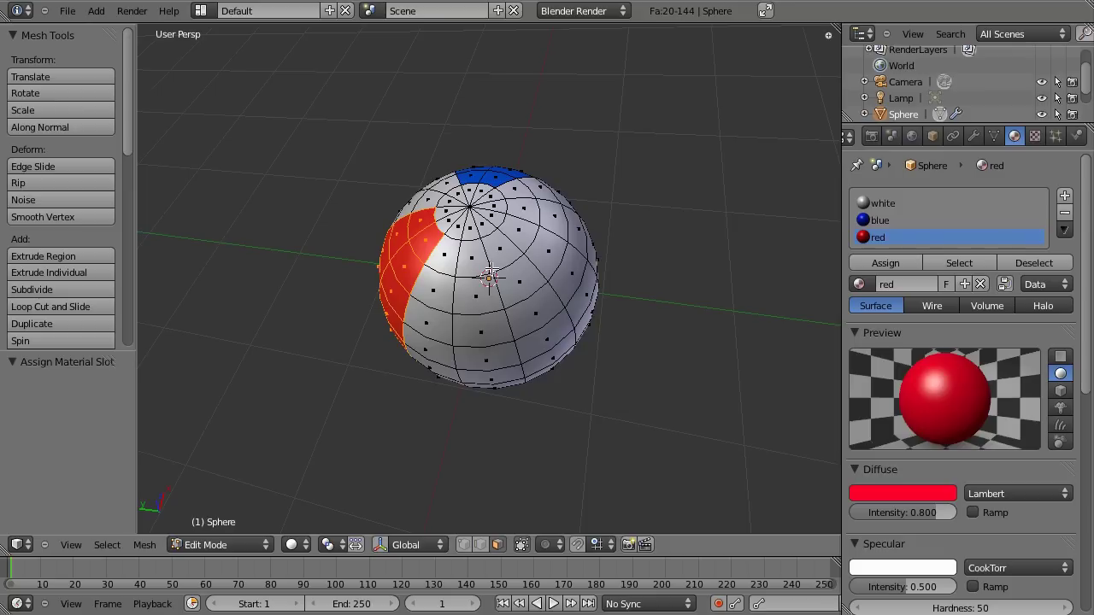
alt+right_click(507, 266)
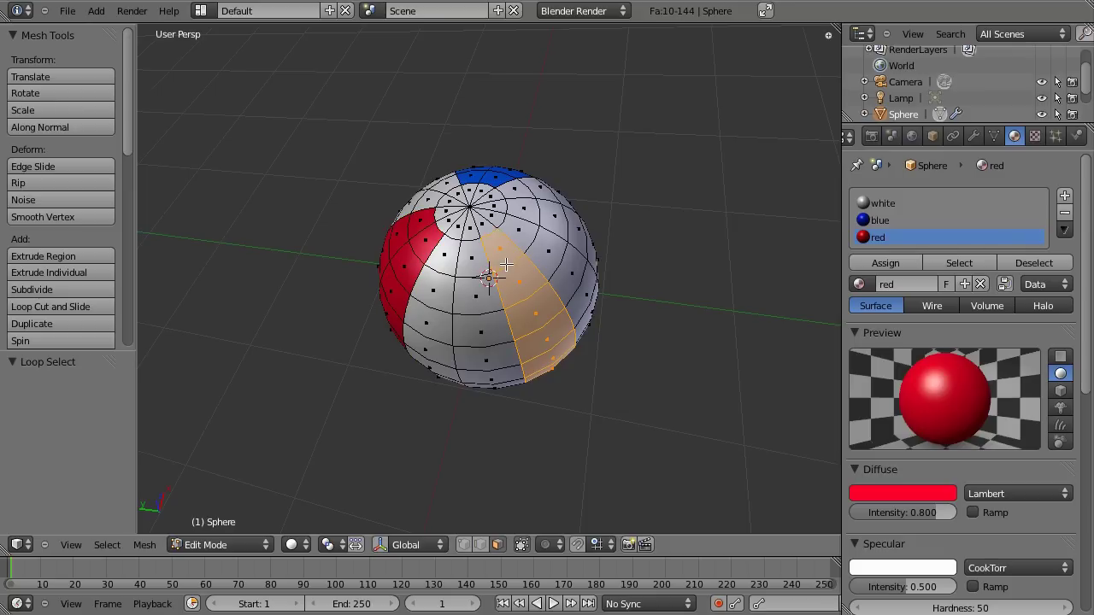
alt+shift+right_click(535, 242)
middle_drag(728, 408, 573, 402)
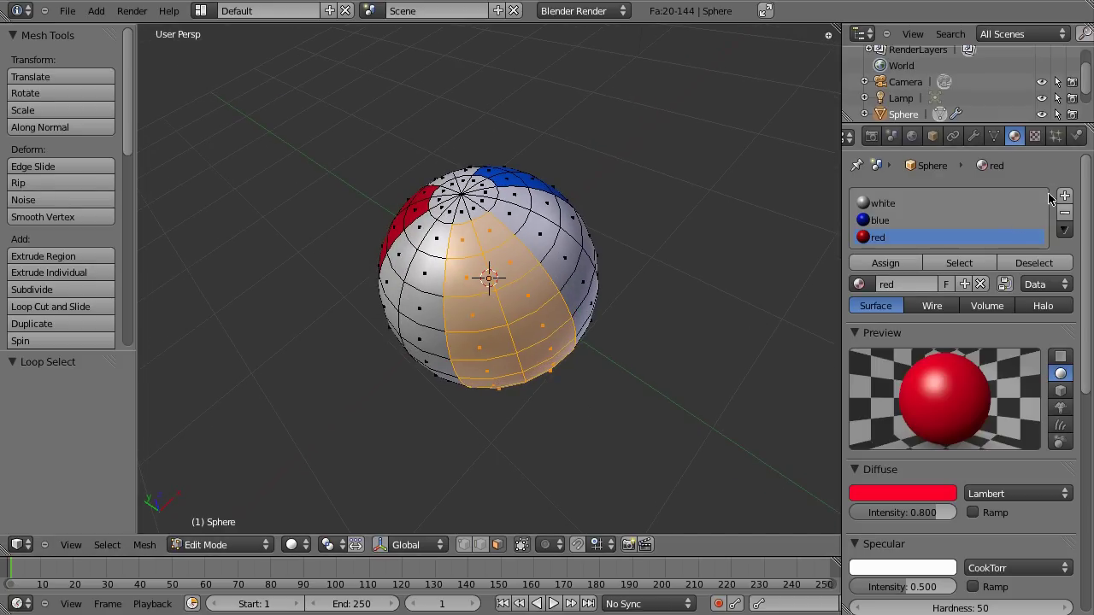
- Add a fourth material slot with its own copy of the red material and rename it orange
click(1065, 195)
click(964, 301)
click(900, 301)
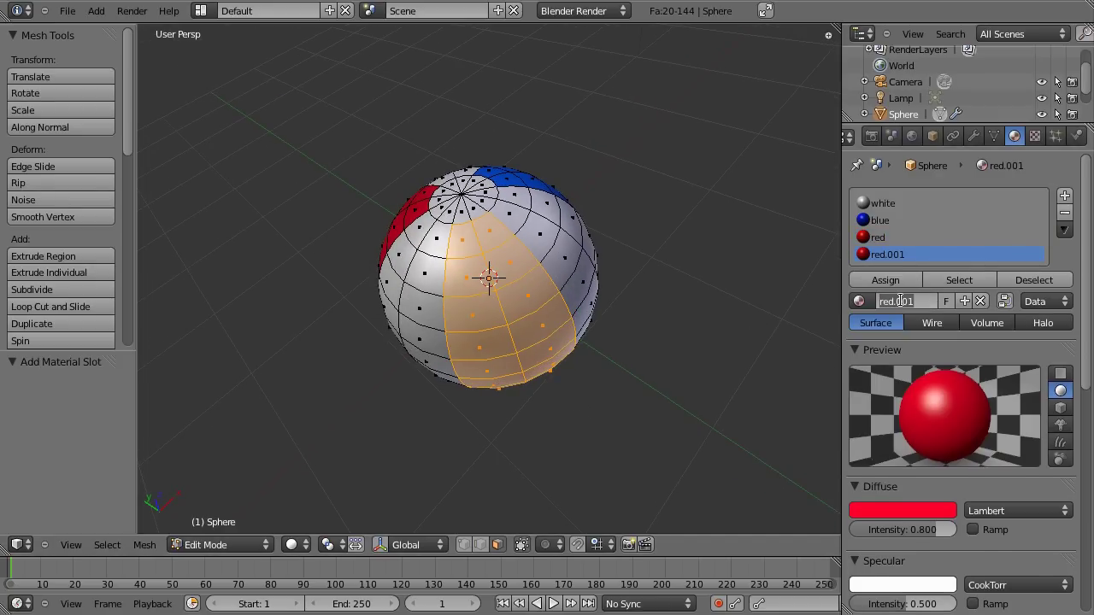
text(orange)
key(Return)
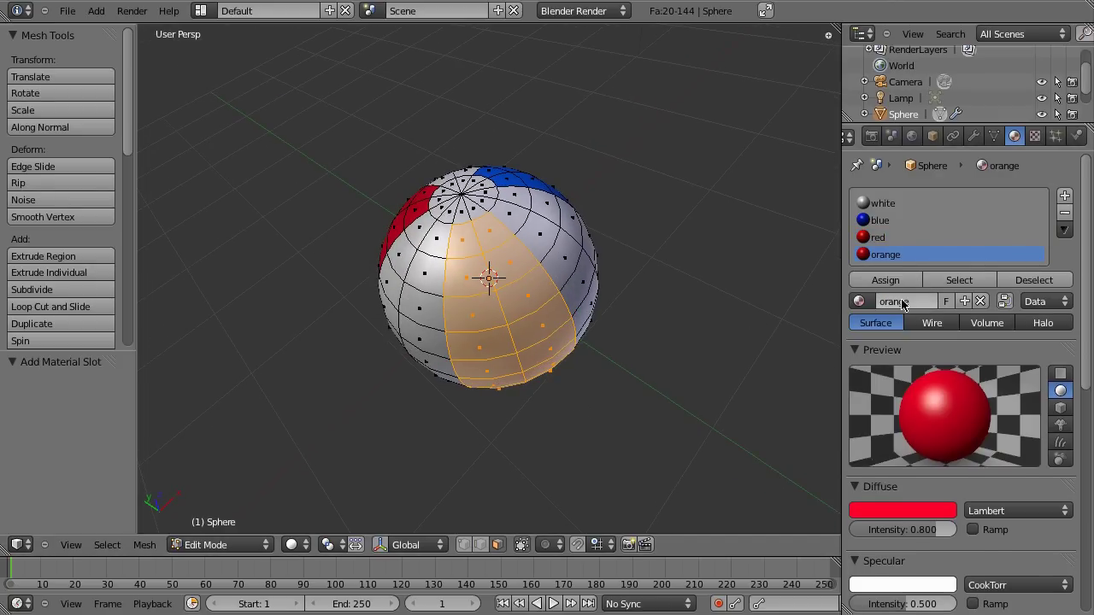
- Change the orange material's diffuse color to yellow-orange and assign it to the selected faces
click(900, 512)
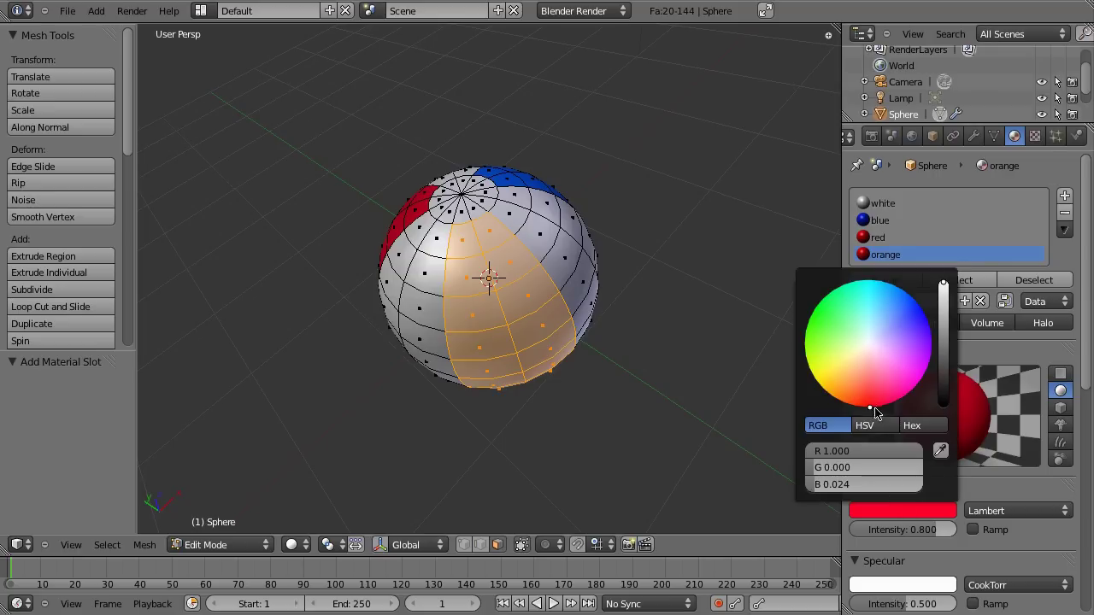
drag(876, 414, 837, 399)
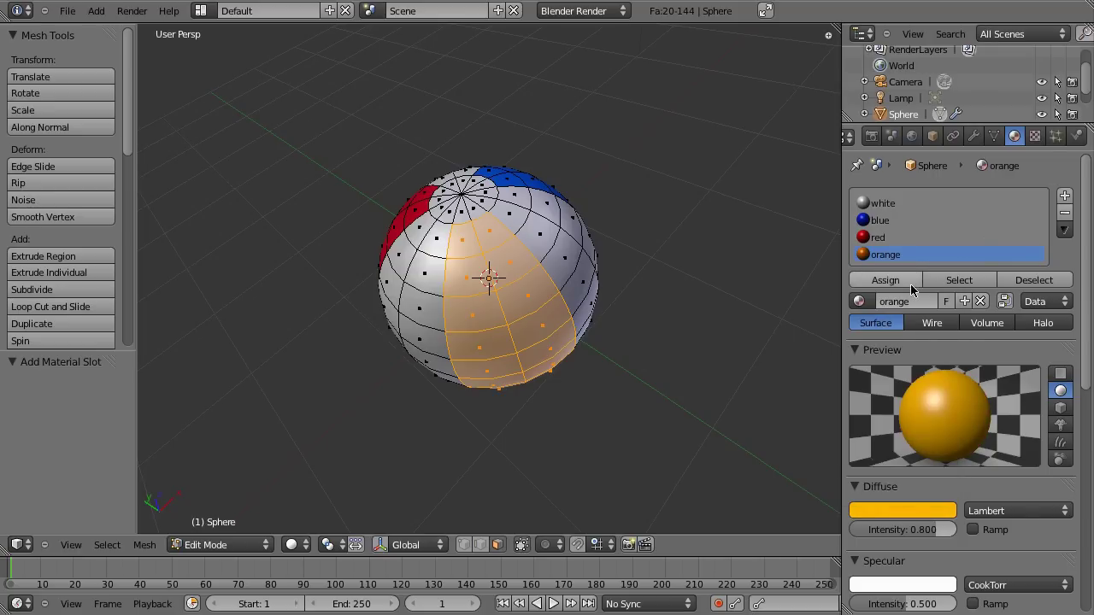
click(885, 280)
- Return the sphere to Object Mode and look over its colored stripes
middle_drag(450, 330, 418, 355)
key(Tab)
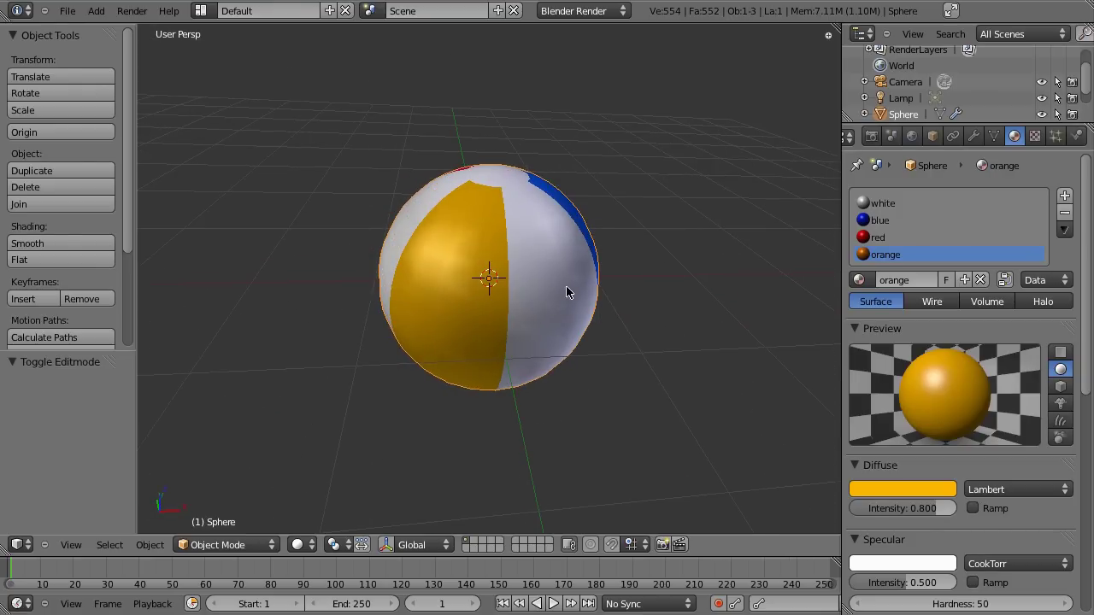
middle_drag(566, 287, 456, 323)
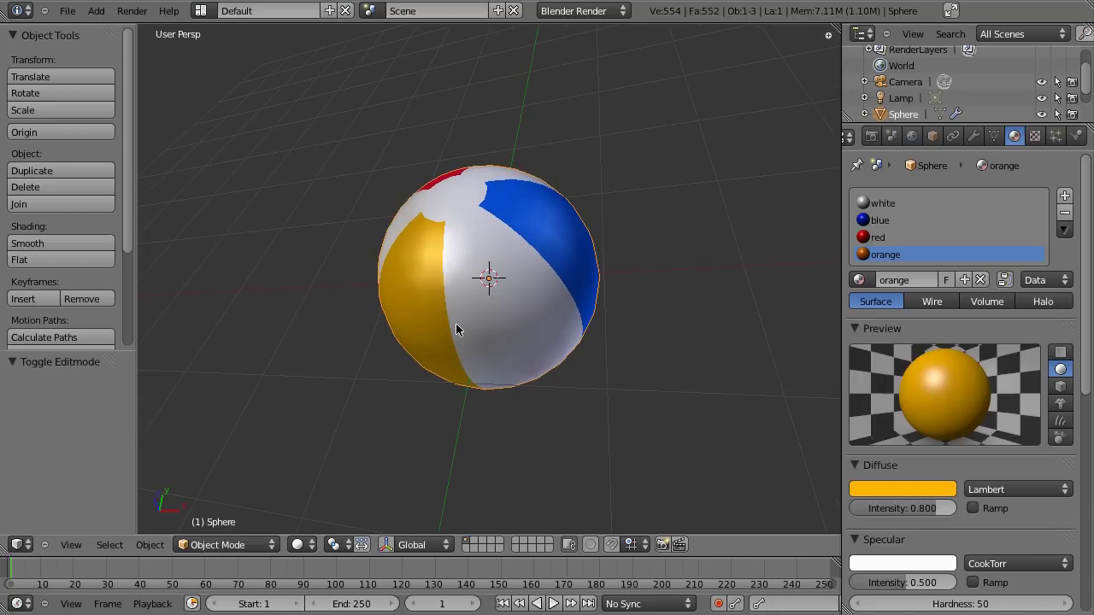